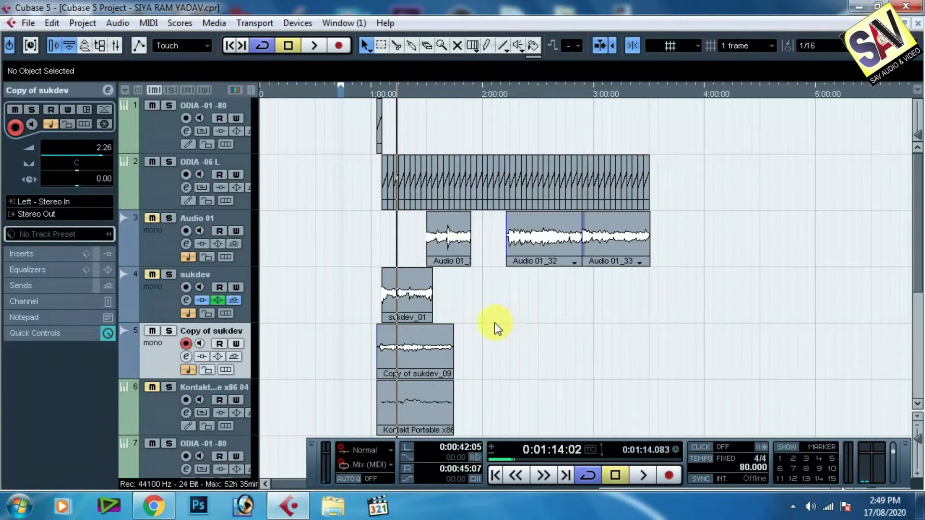
Solo the copied vocal on track 5 and listen to it from 1:05:10
{"action": "left_click_drag", "start_coordinate": [392, 93], "coordinate": [369, 134]}
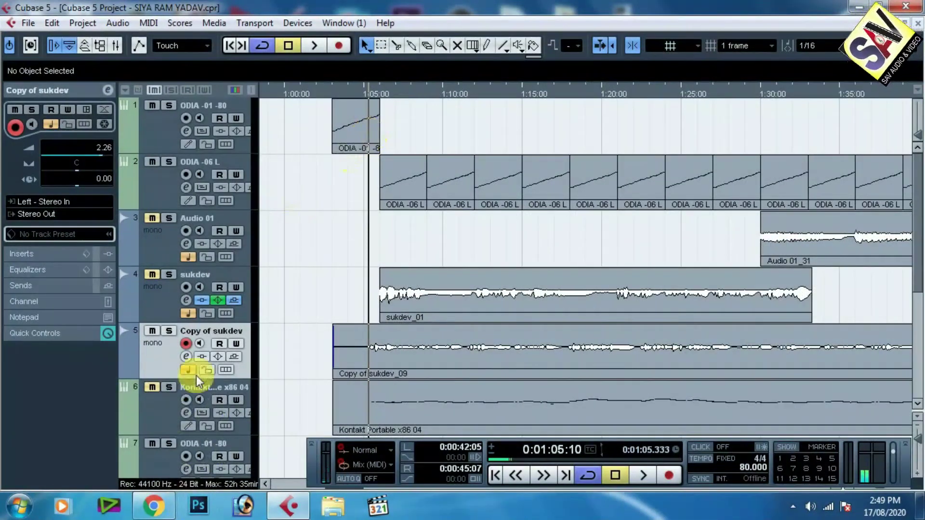
{"action": "left_click", "coordinate": [168, 332]}
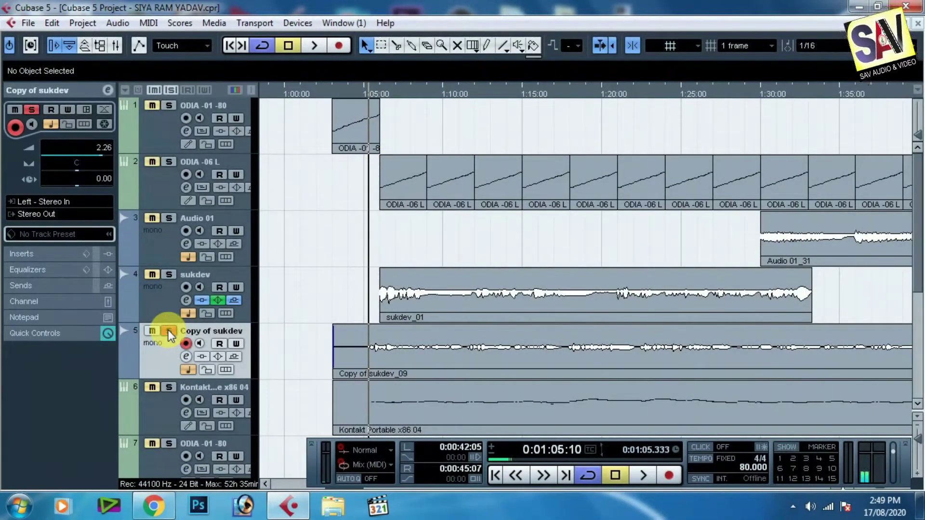
{"action": "key", "text": "space"}
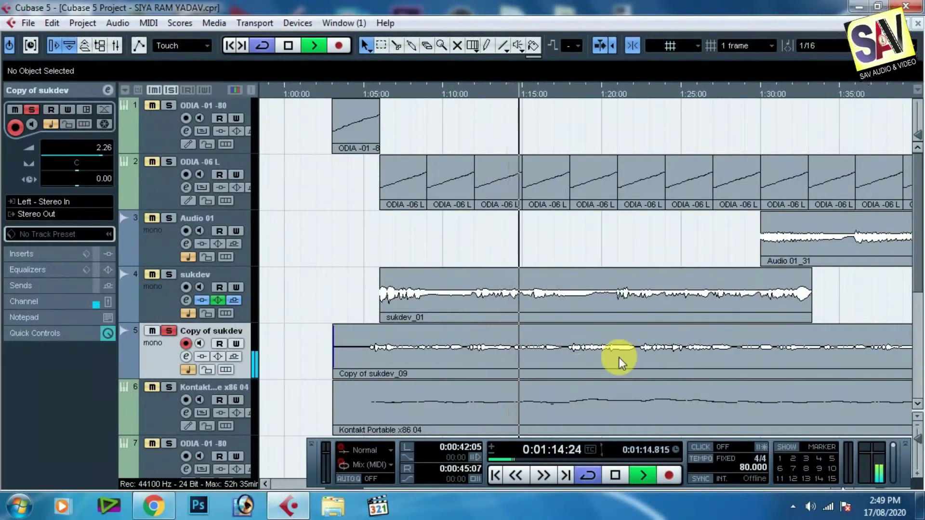
{"action": "scroll", "coordinate": [619, 357], "scroll_direction": "down", "scroll_amount": 3}
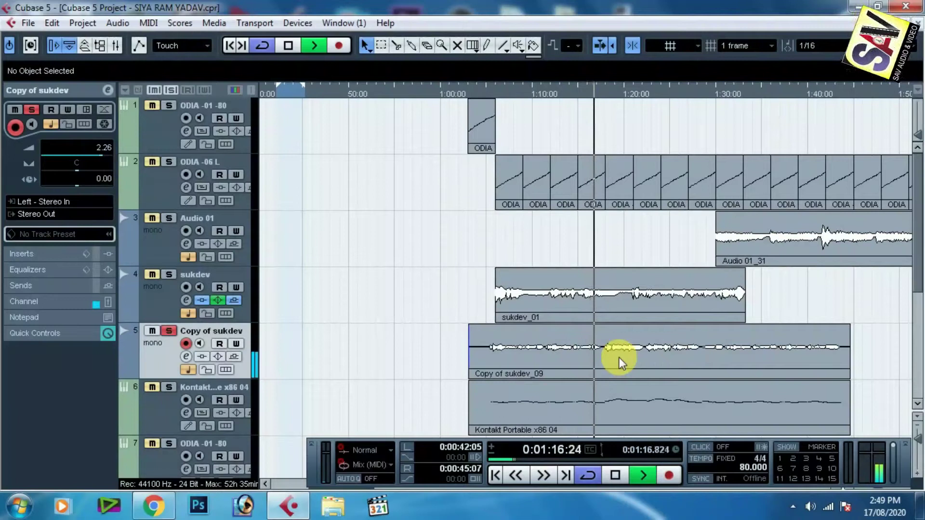
{"action": "key", "text": "space"}
Unsolo vocal track 5, play it with the music from 1:05:19, and raise its volume to 6.02
{"action": "left_click_drag", "start_coordinate": [495, 96], "coordinate": [472, 100]}
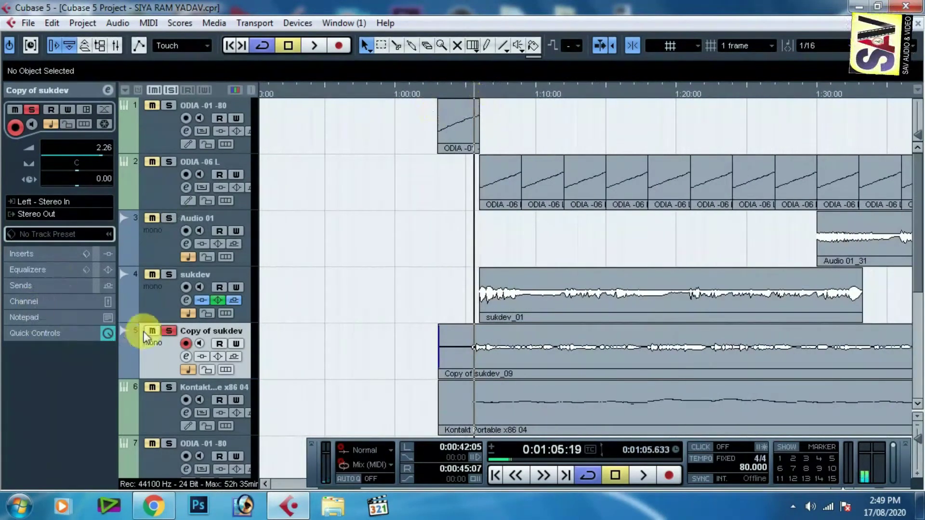
{"action": "left_click", "coordinate": [169, 331]}
{"action": "key", "text": "space"}
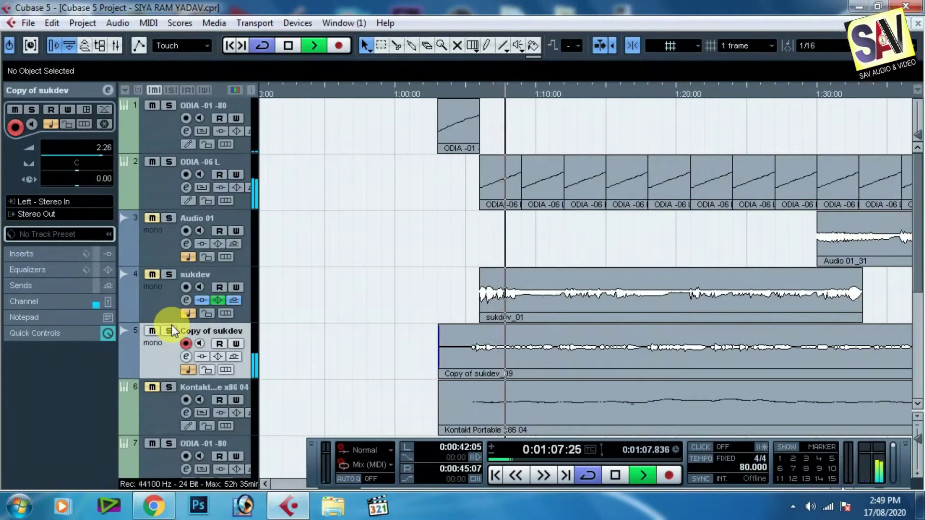
{"action": "left_click_drag", "start_coordinate": [103, 155], "coordinate": [114, 155]}
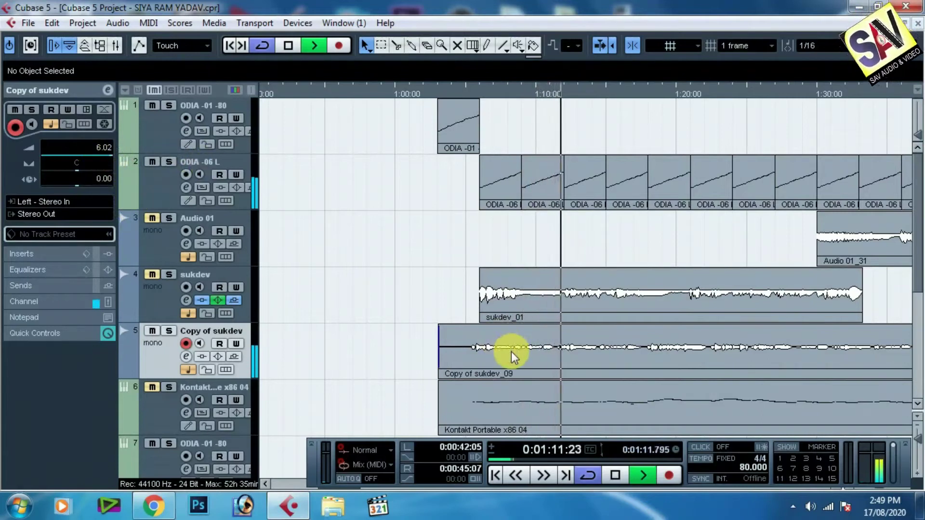
{"action": "key", "text": "space"}
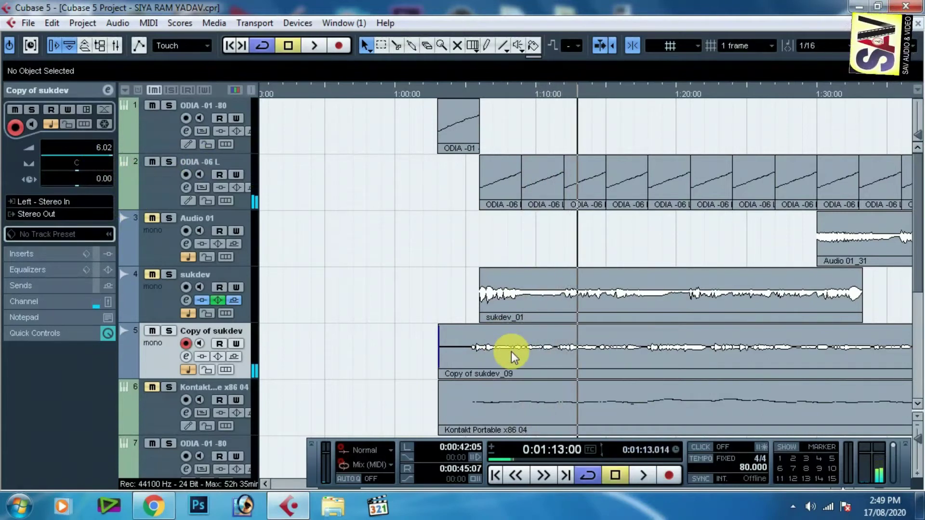
Place the project cursor at 1:05:10, where the vocal on track 5 begins
{"action": "key", "text": "g"}
{"action": "key", "text": "g"}
{"action": "key", "text": "g"}
{"action": "key", "text": "g"}
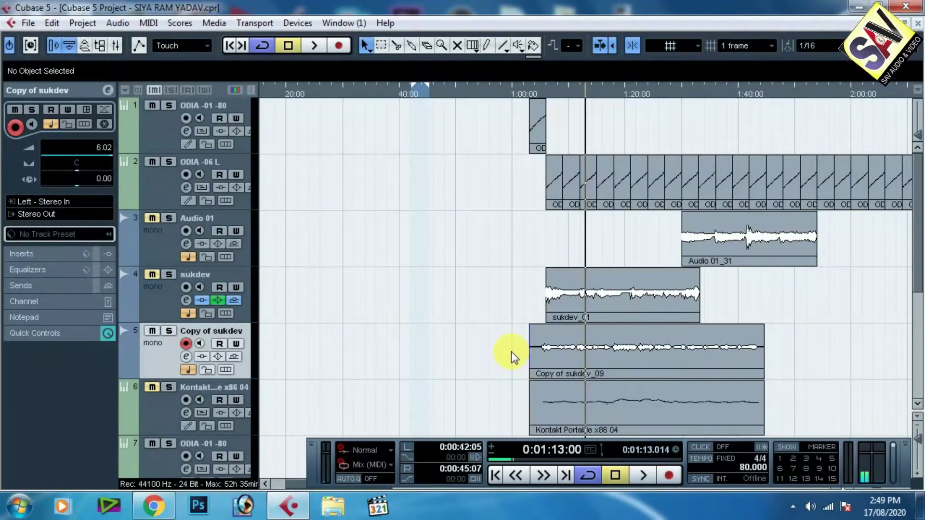
{"action": "left_click_drag", "start_coordinate": [621, 93], "coordinate": [493, 148]}
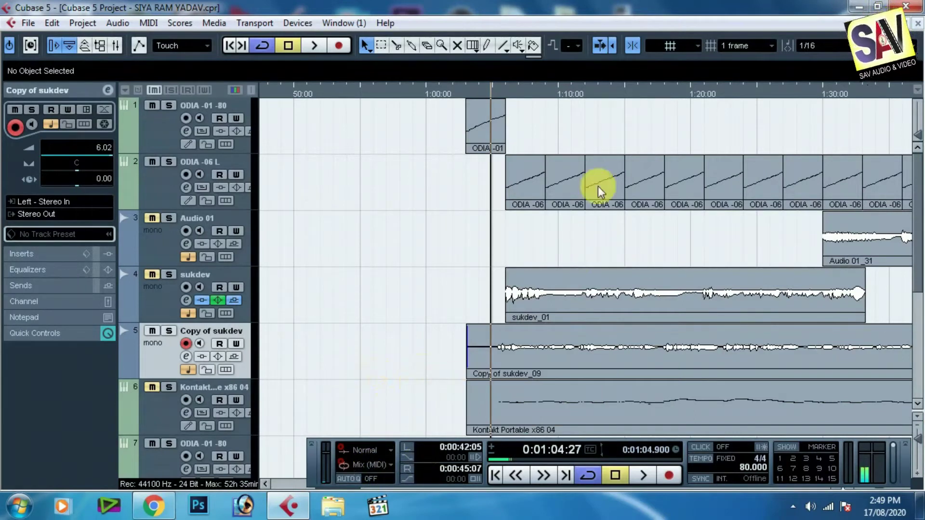
{"action": "left_click_drag", "start_coordinate": [528, 94], "coordinate": [483, 201]}
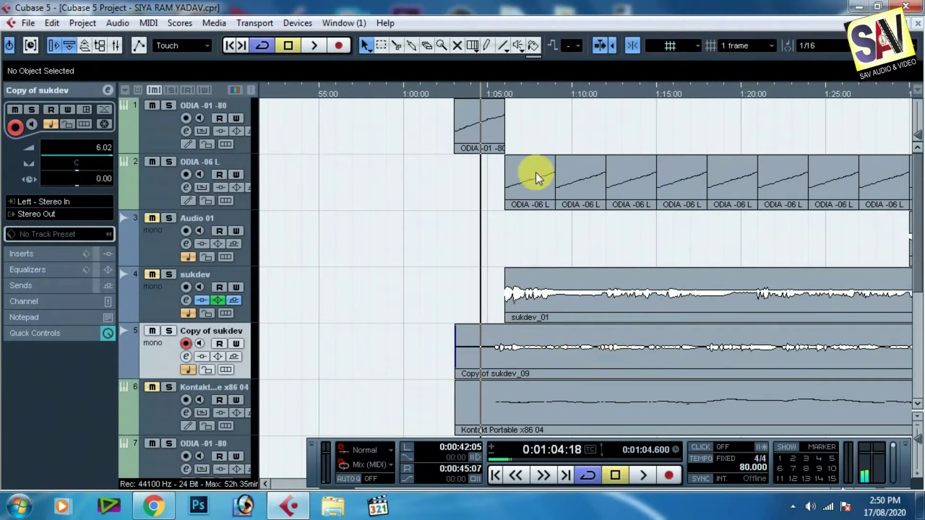
{"action": "left_click_drag", "start_coordinate": [488, 90], "coordinate": [493, 100]}
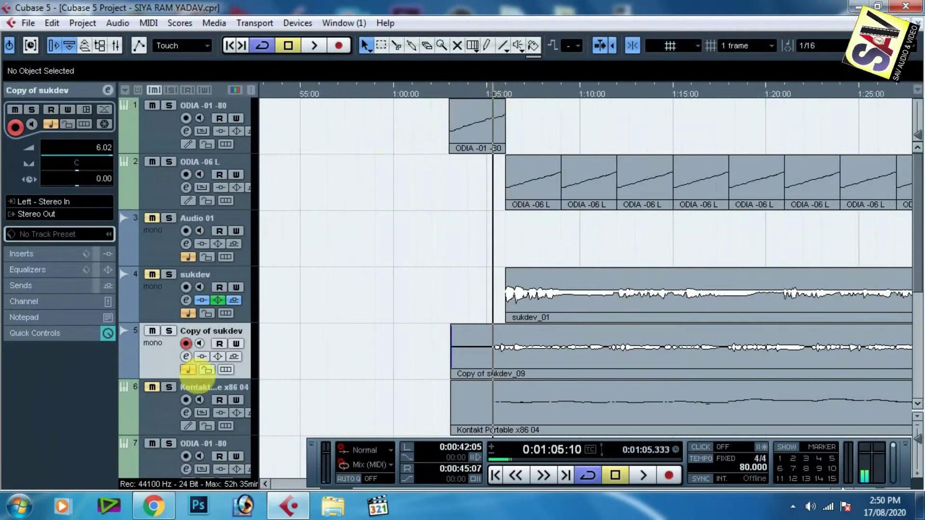
Load Auto-Tune_Evo_VST into the first insert slot of vocal track 5
{"action": "left_click", "coordinate": [185, 357]}
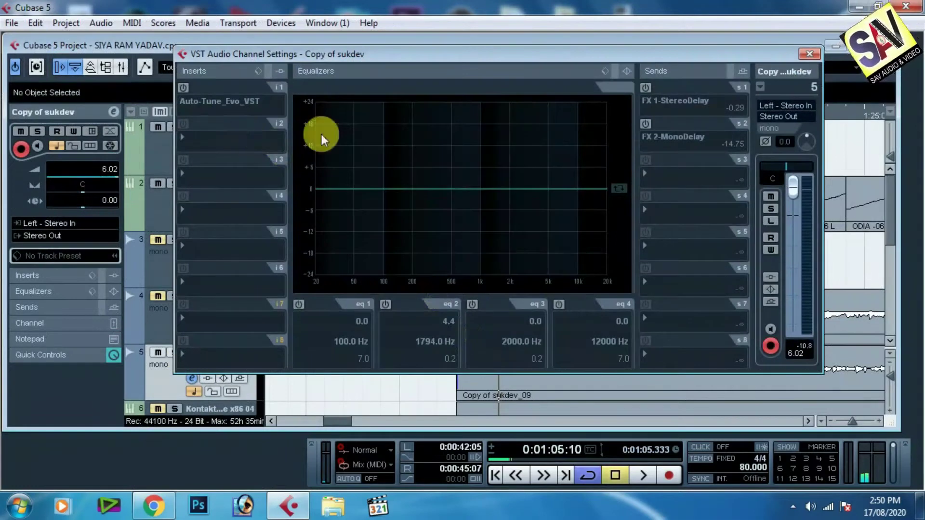
{"action": "left_click", "coordinate": [809, 54]}
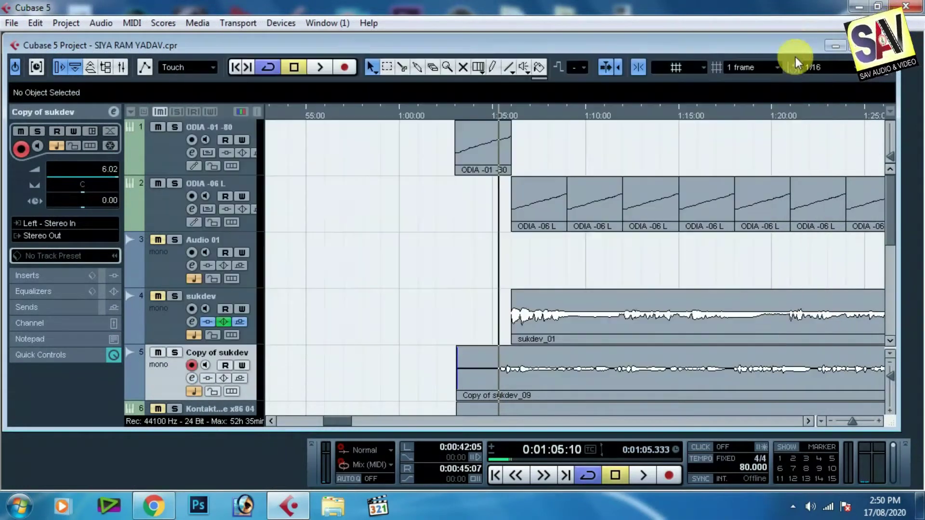
{"action": "left_click", "coordinate": [193, 379]}
{"action": "left_click", "coordinate": [247, 103]}
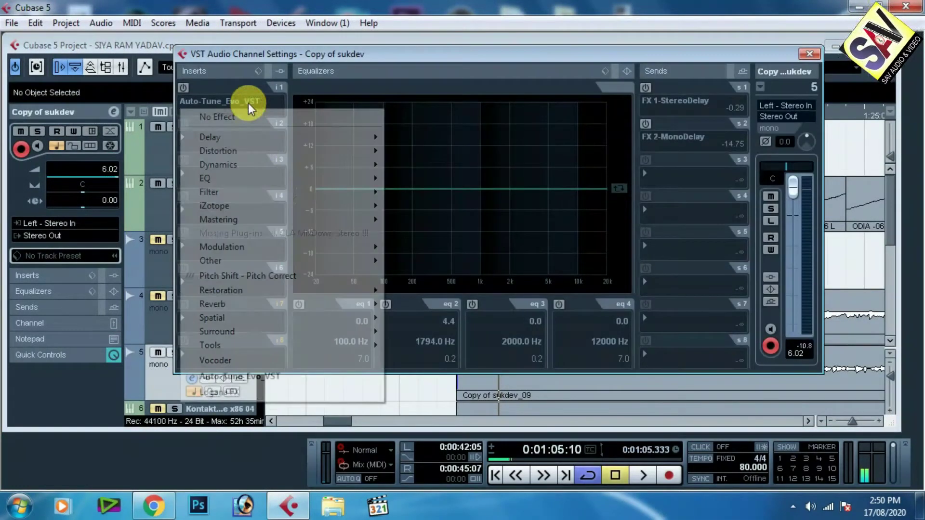
{"action": "left_click", "coordinate": [264, 376]}
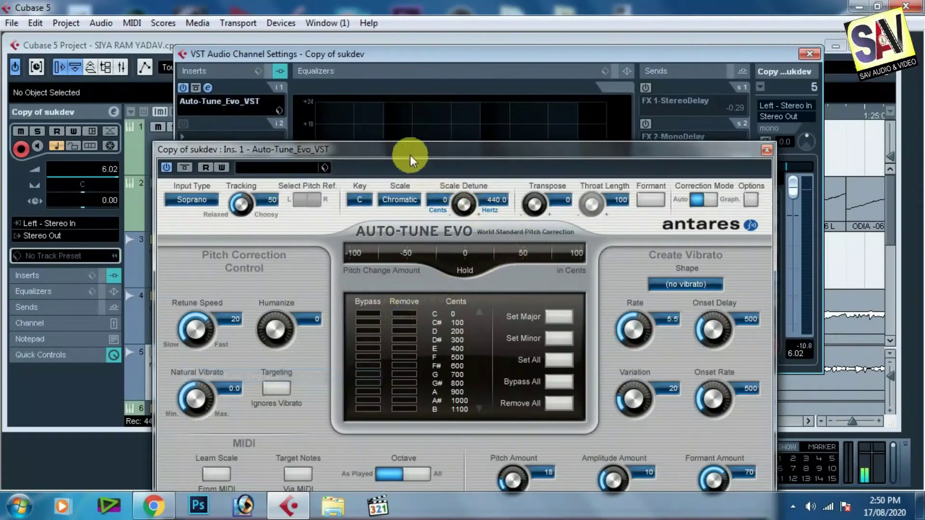
Set the Auto-Tune key to F and the scale to Major
{"action": "left_click_drag", "start_coordinate": [409, 144], "coordinate": [412, 135]}
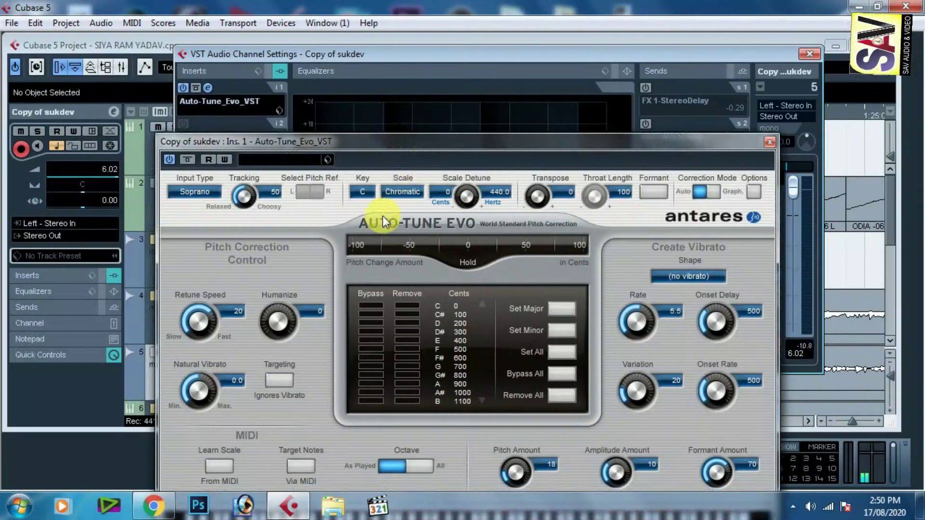
{"action": "left_click", "coordinate": [368, 192]}
{"action": "left_click", "coordinate": [384, 289]}
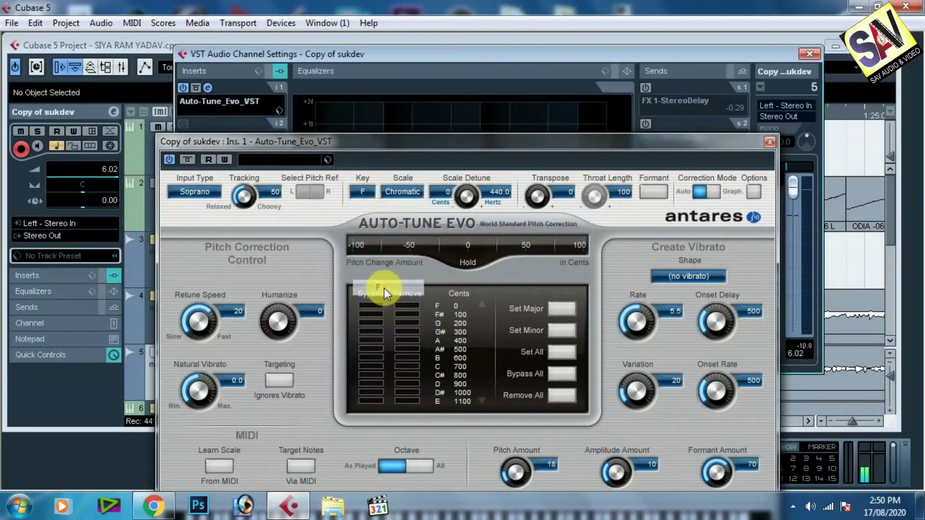
{"action": "left_click", "coordinate": [408, 192]}
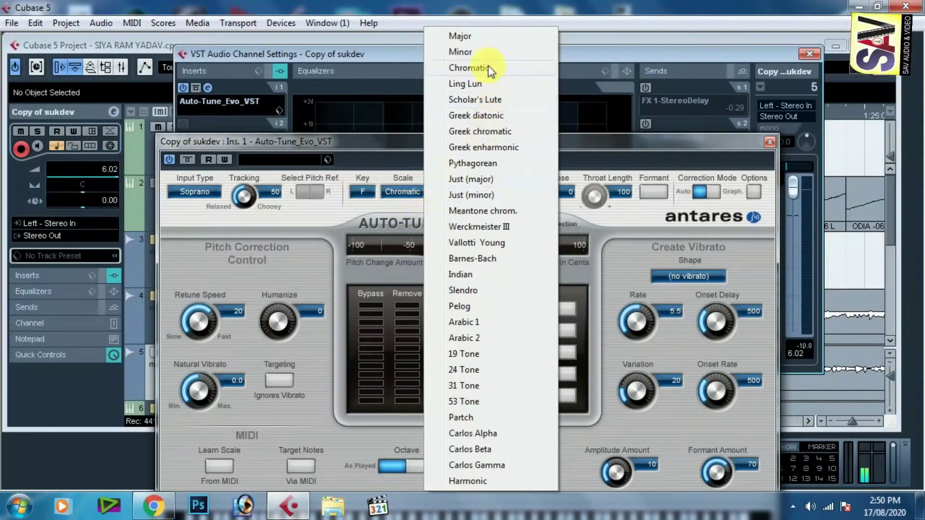
{"action": "left_click", "coordinate": [477, 36]}
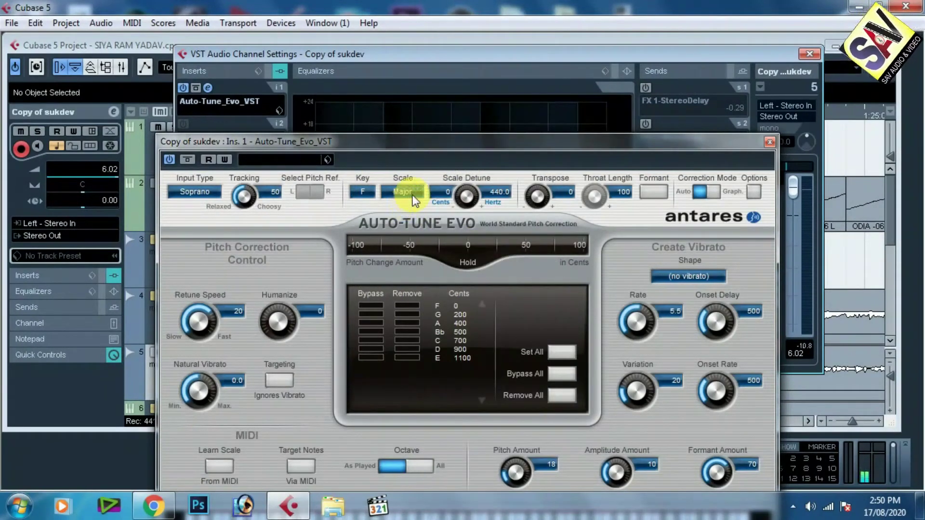
{"action": "left_click_drag", "start_coordinate": [551, 139], "coordinate": [541, 78]}
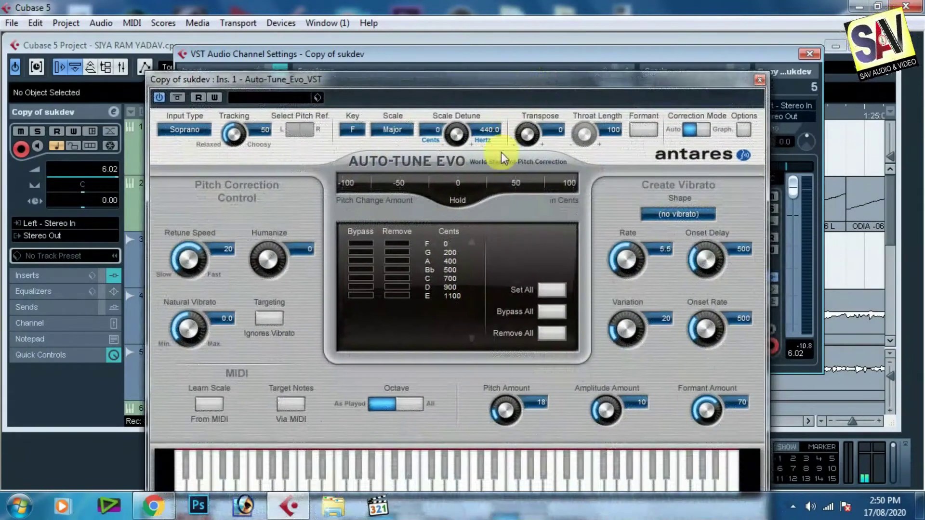
Set Auto-Tune's vibrato Rate to 0.1, and Variation, Onset Delay, Onset Rate and the Pitch, Amplitude and Formant Amounts to 0
{"action": "left_click_drag", "start_coordinate": [621, 332], "coordinate": [619, 340]}
{"action": "left_click_drag", "start_coordinate": [706, 371], "coordinate": [717, 432]}
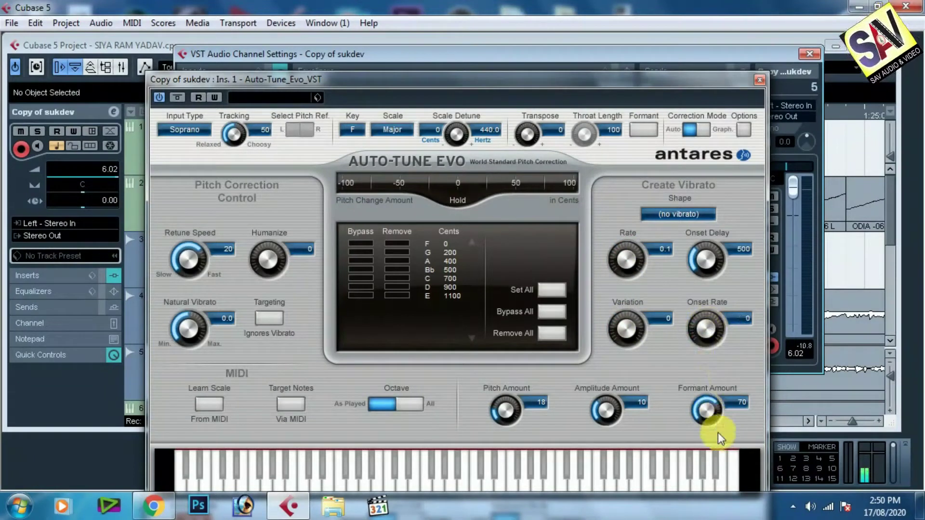
{"action": "left_click_drag", "start_coordinate": [706, 399], "coordinate": [689, 452]}
{"action": "left_click_drag", "start_coordinate": [603, 408], "coordinate": [614, 457]}
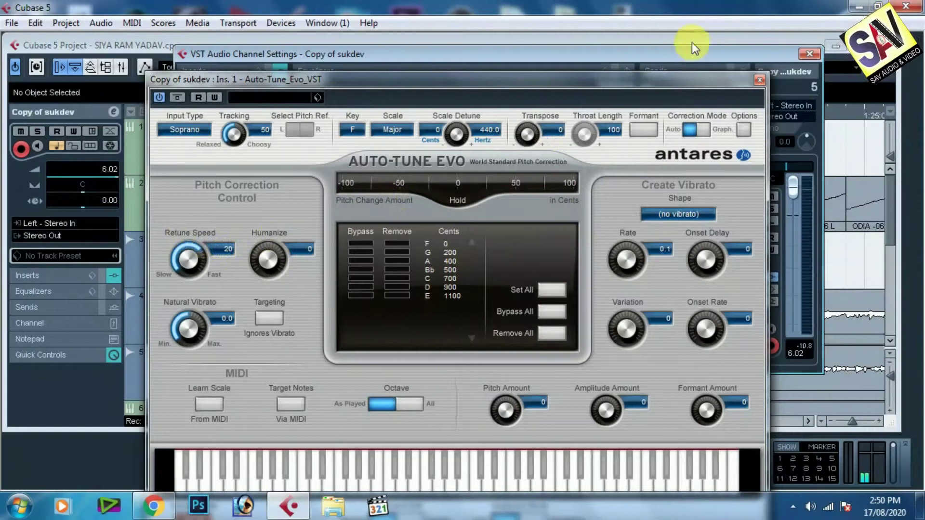
Set Auto-Tune's Retune Speed to 0, clear the plug-in windows away from the project, and play back the tuned vocal
{"action": "left_click_drag", "start_coordinate": [524, 81], "coordinate": [589, 140]}
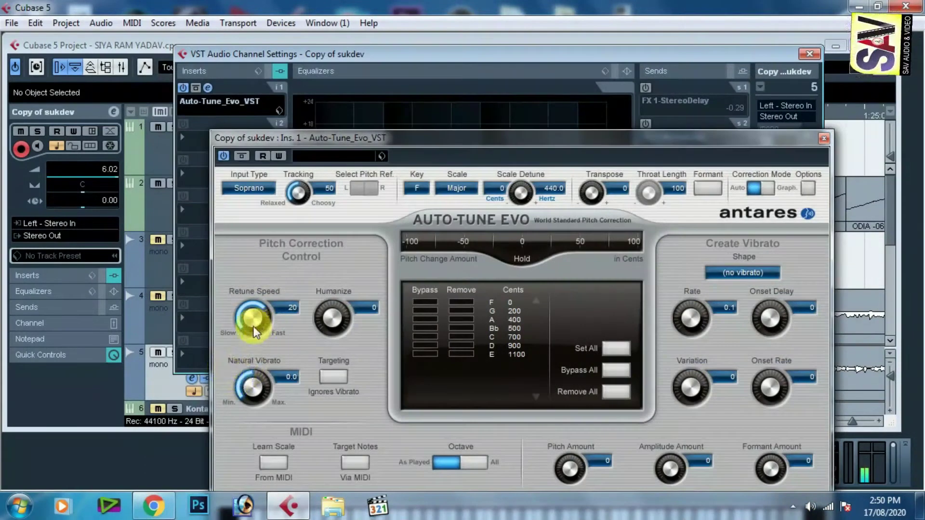
{"action": "left_click_drag", "start_coordinate": [495, 132], "coordinate": [541, 248]}
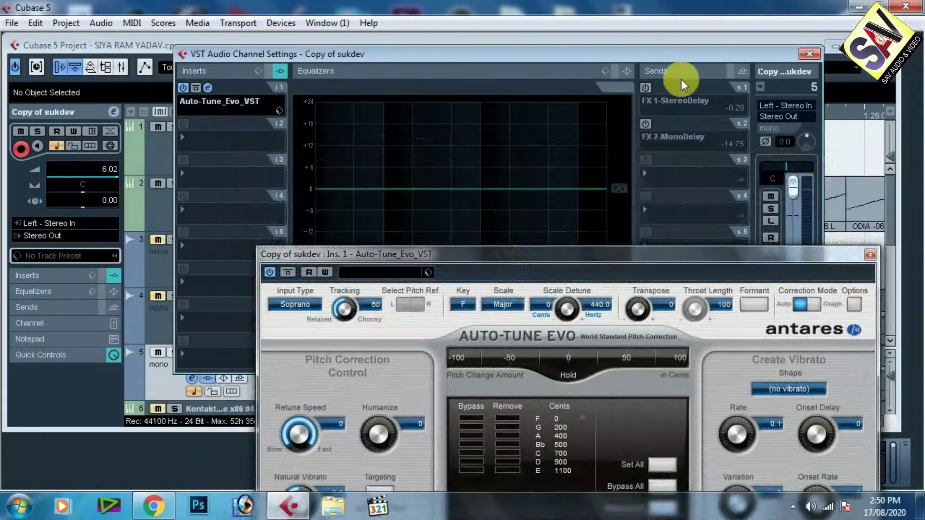
{"action": "left_click_drag", "start_coordinate": [718, 51], "coordinate": [698, 208]}
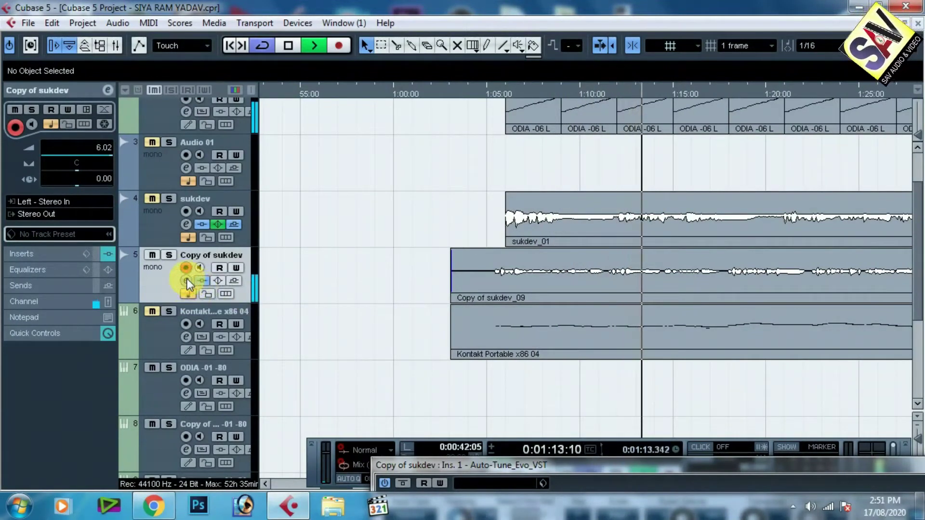
{"action": "key", "text": "ctrl+F5"}
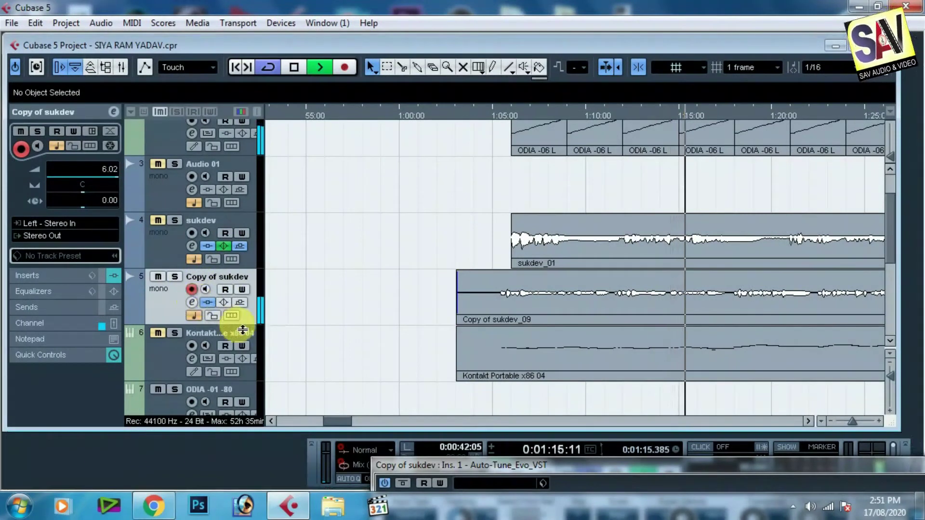
{"action": "key", "text": "space"}
Bypass the inserts of vocal track 5 and play the untuned voice from 1:06:03
{"action": "key", "text": "g"}
{"action": "key", "text": "g"}
{"action": "key", "text": "g"}
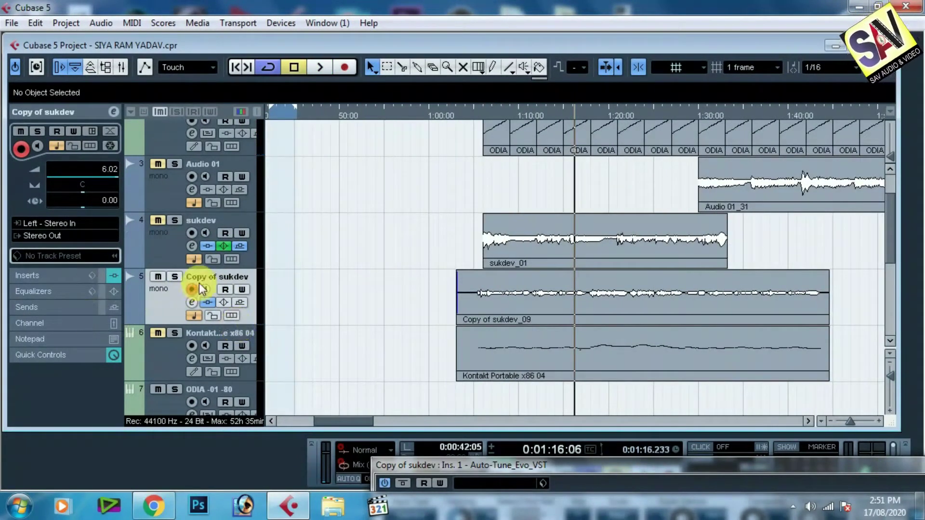
{"action": "left_click", "coordinate": [207, 302]}
{"action": "left_click", "coordinate": [484, 113]}
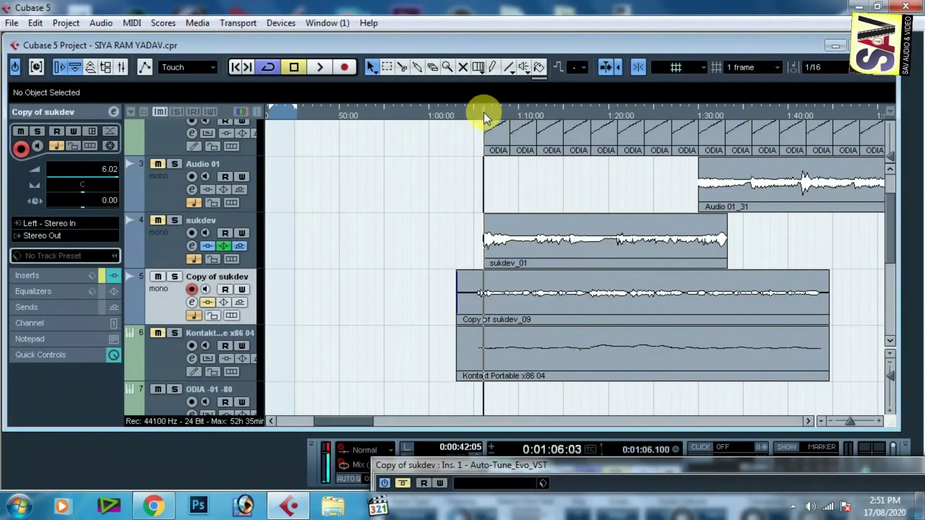
{"action": "key", "text": "space"}
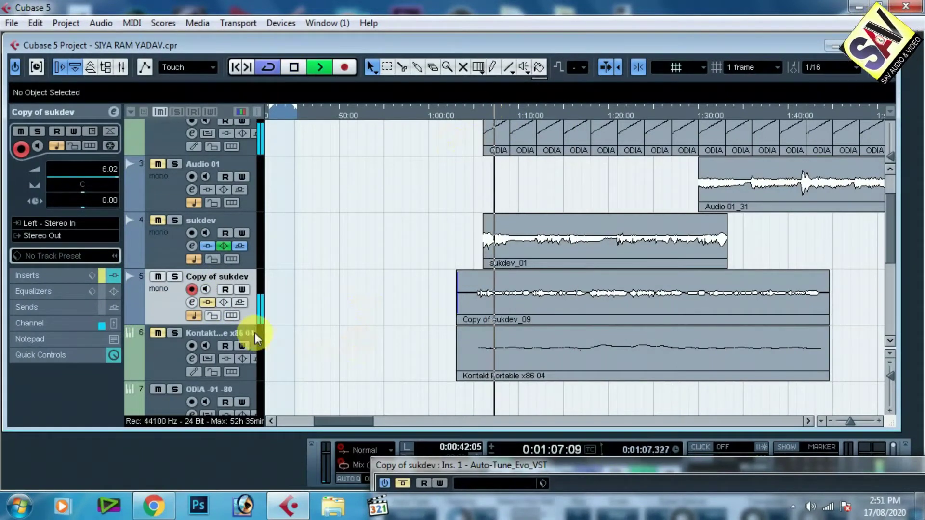
Switch the insert bypass on vocal track 5 on and off to compare the tuned and untuned voice, leaving the inserts active
{"action": "left_click", "coordinate": [219, 303]}
{"action": "left_click", "coordinate": [226, 302]}
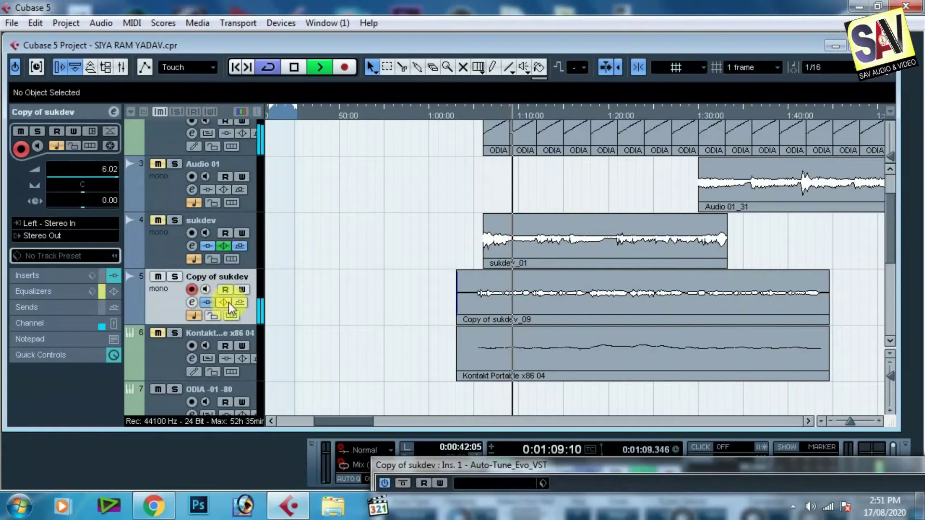
{"action": "left_click", "coordinate": [209, 303]}
{"action": "left_click", "coordinate": [210, 302]}
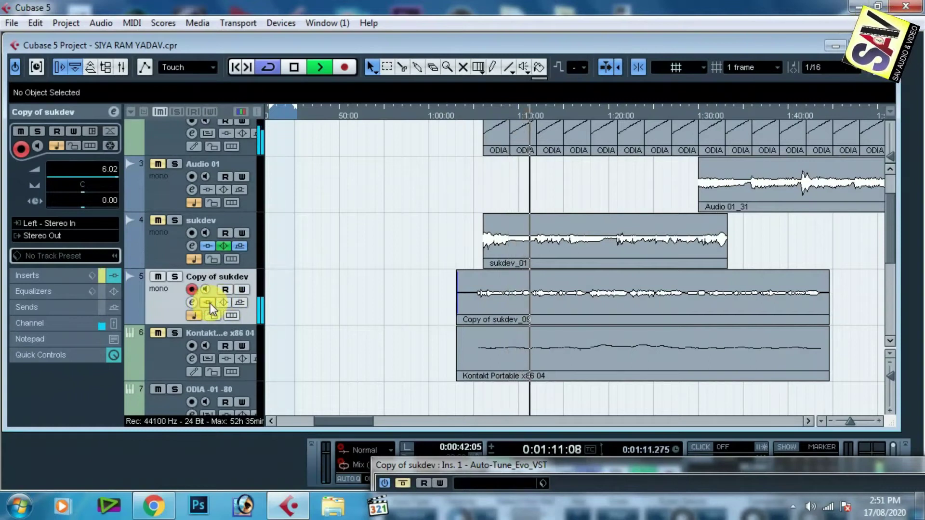
{"action": "left_click", "coordinate": [210, 303]}
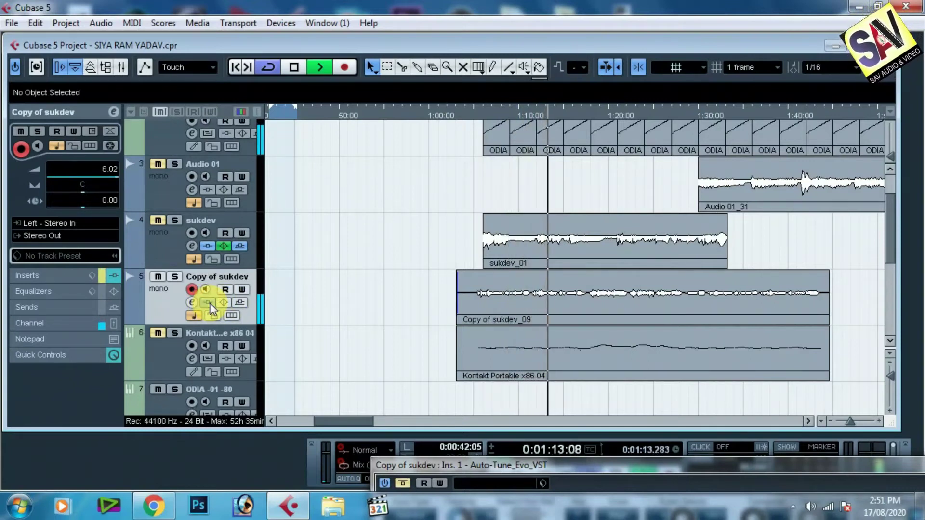
{"action": "key", "text": "space"}
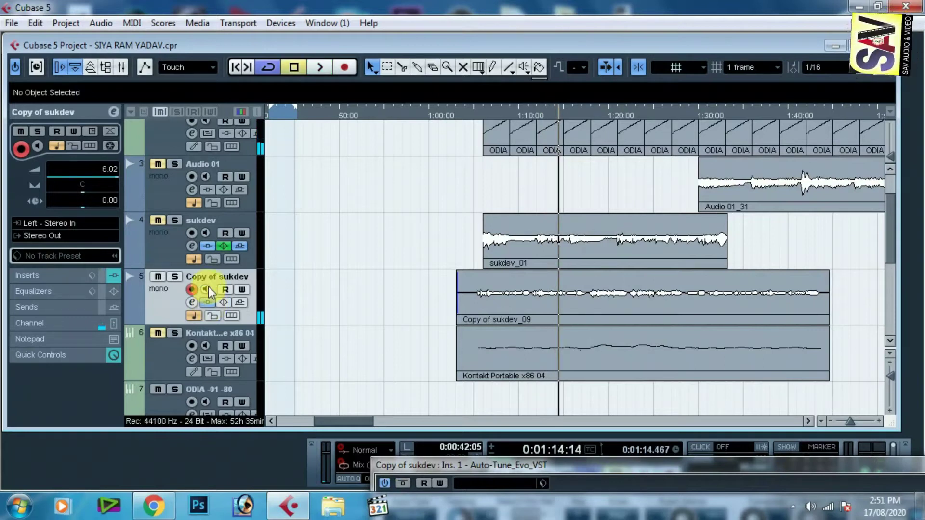
{"action": "left_click", "coordinate": [210, 303]}
{"action": "left_click", "coordinate": [211, 302]}
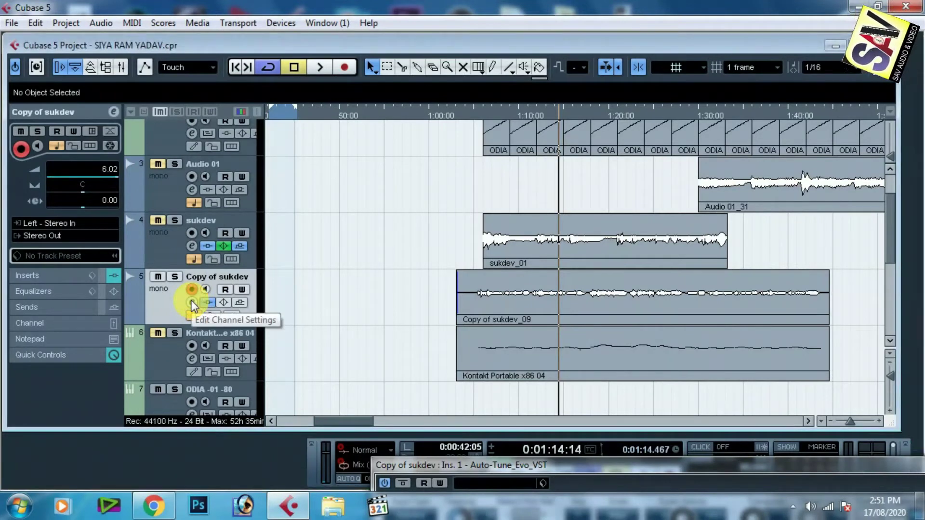
Close the Auto-Tune and channel settings windows of track 5 and maximize the project window
{"action": "left_click_drag", "start_coordinate": [320, 478], "coordinate": [356, 322]}
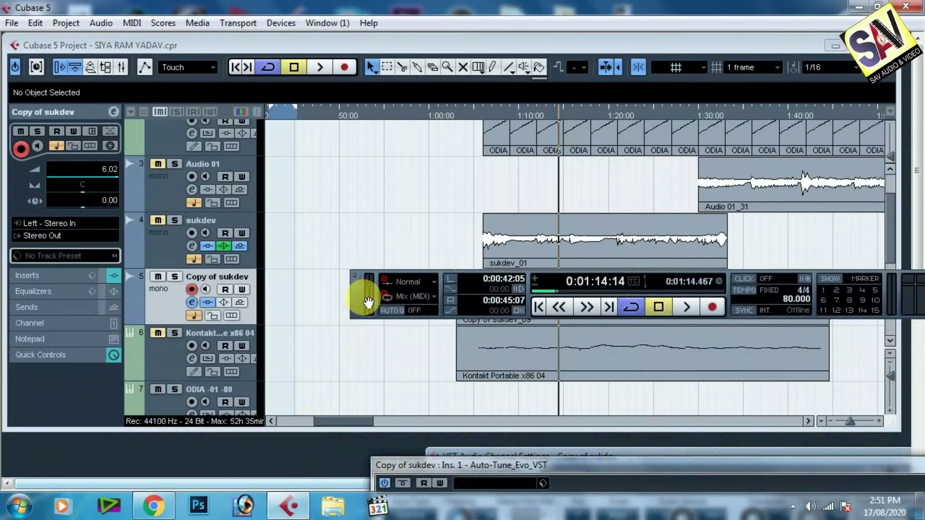
{"action": "left_click_drag", "start_coordinate": [590, 464], "coordinate": [338, 114]}
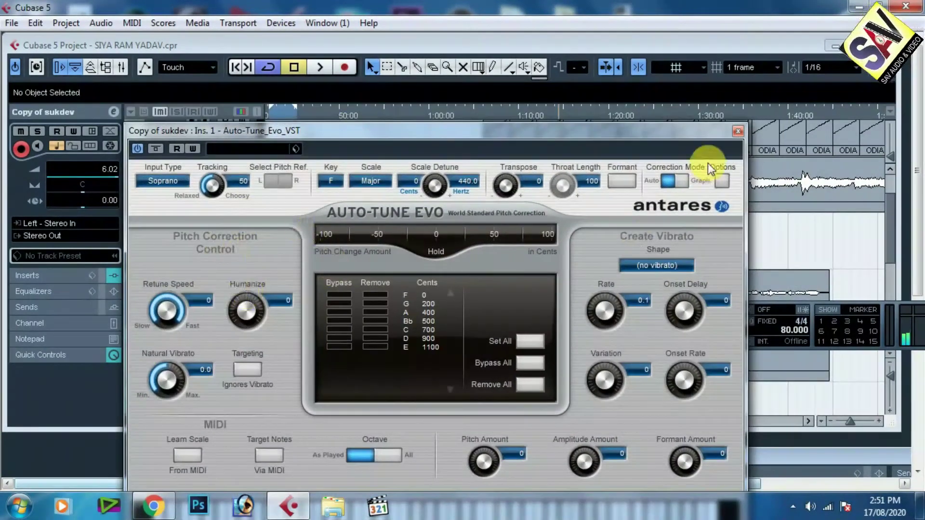
{"action": "left_click", "coordinate": [738, 131]}
{"action": "left_click", "coordinate": [191, 302]}
{"action": "left_click_drag", "start_coordinate": [547, 468], "coordinate": [227, 195]}
{"action": "left_click", "coordinate": [147, 213]}
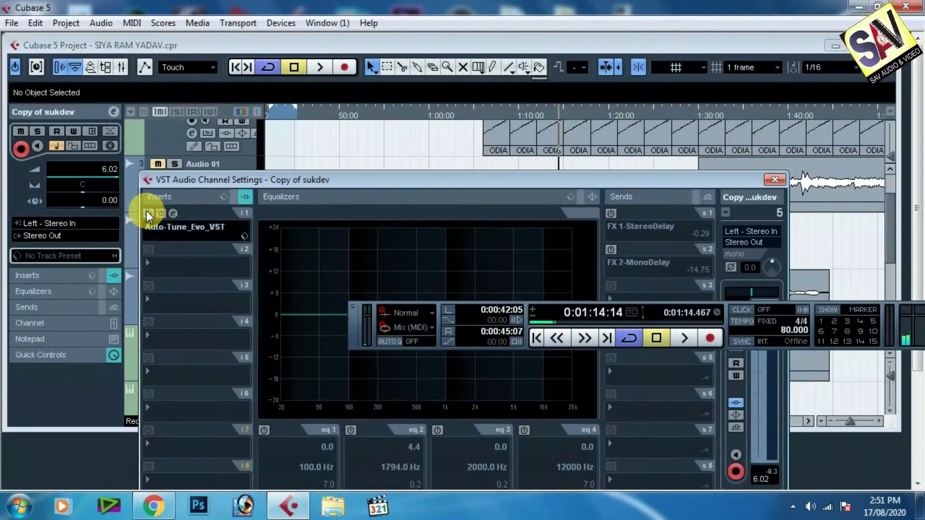
{"action": "left_click", "coordinate": [774, 180]}
{"action": "double_click", "coordinate": [707, 42]}
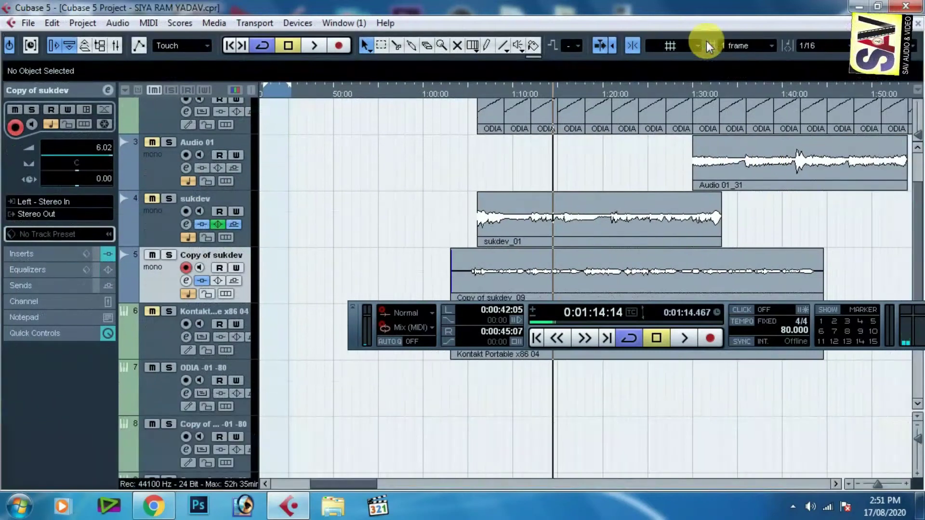
Move the Transport panel below the vocal tracks, play a short passage of the vocal, and locate the cursor at 1:05:14
{"action": "left_click_drag", "start_coordinate": [359, 334], "coordinate": [359, 427]}
{"action": "left_click", "coordinate": [472, 91]}
{"action": "key", "text": "space"}
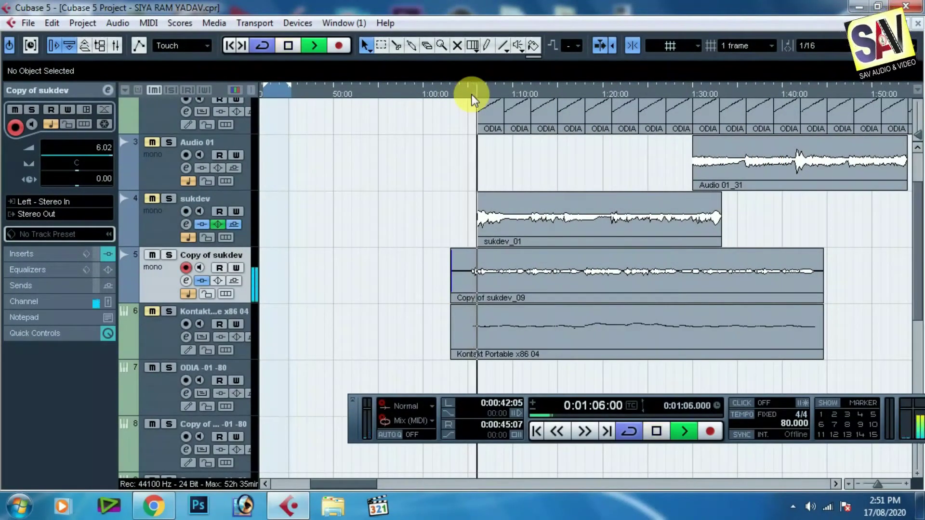
{"action": "key", "text": "space"}
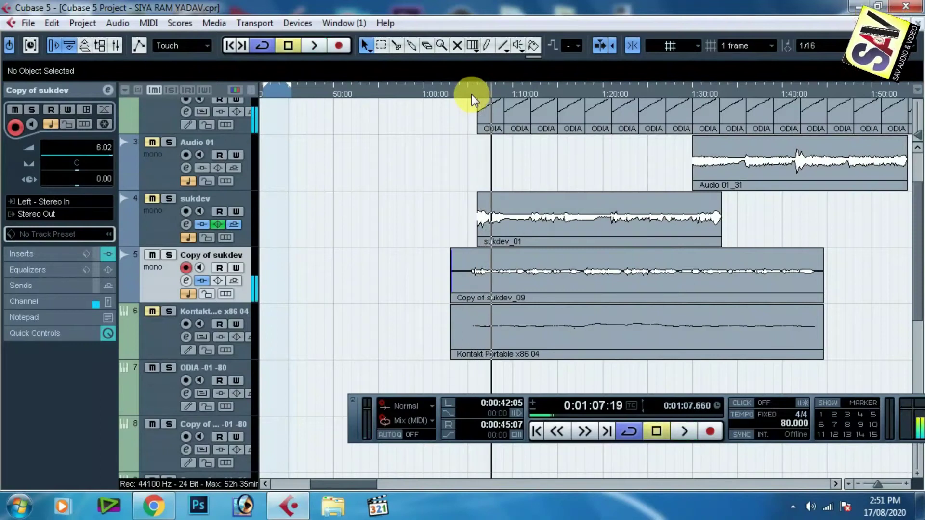
{"action": "left_click_drag", "start_coordinate": [475, 93], "coordinate": [472, 119]}
Remove the FX 1-StereoDelay and FX 2-MonoDelay tracks together with the emptied FX Channels folder
{"action": "scroll", "coordinate": [385, 265], "scroll_direction": "down", "scroll_amount": 4}
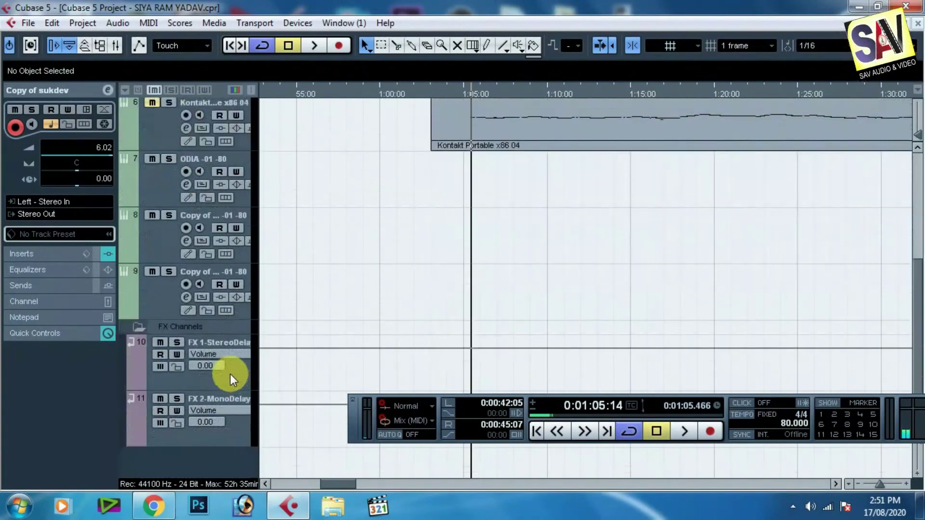
{"action": "left_click", "coordinate": [230, 371]}
{"action": "right_click", "coordinate": [230, 371]}
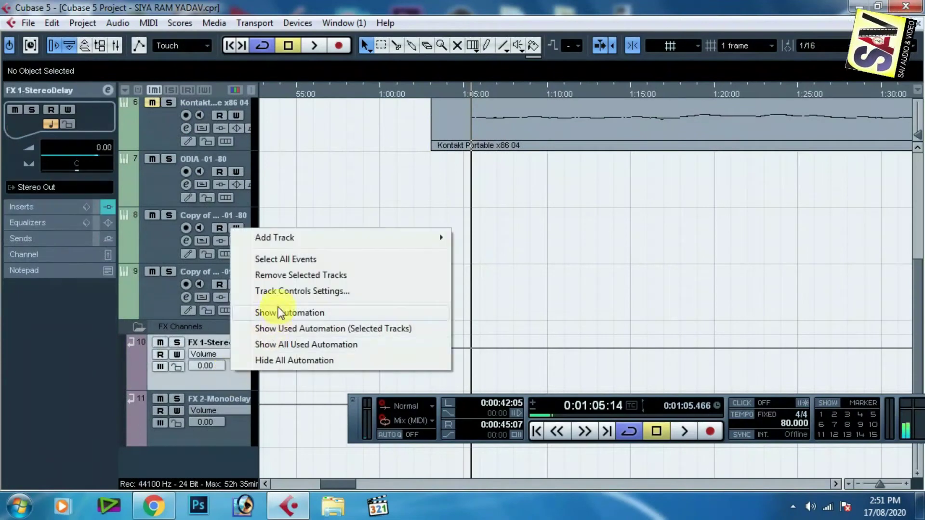
{"action": "left_click", "coordinate": [295, 278]}
{"action": "left_click", "coordinate": [244, 423]}
{"action": "right_click", "coordinate": [243, 424]}
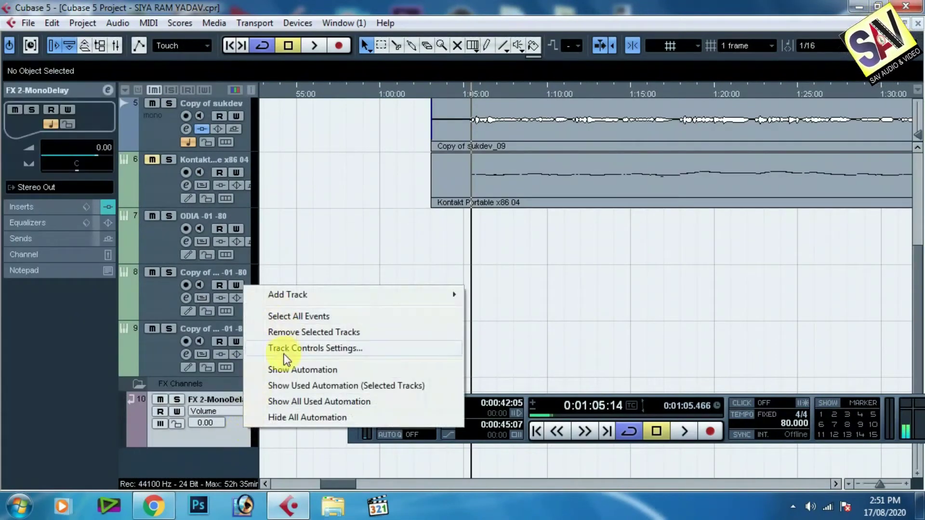
{"action": "left_click", "coordinate": [295, 331]}
{"action": "right_click", "coordinate": [229, 443]}
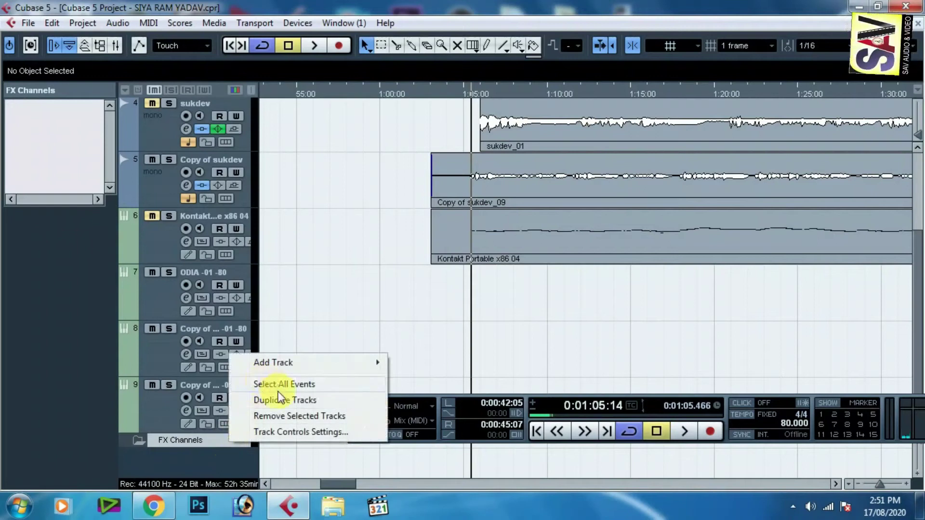
{"action": "left_click", "coordinate": [272, 417]}
Add an FX channel track with the StereoDelay effect in Stereo configuration
{"action": "right_click", "coordinate": [237, 465]}
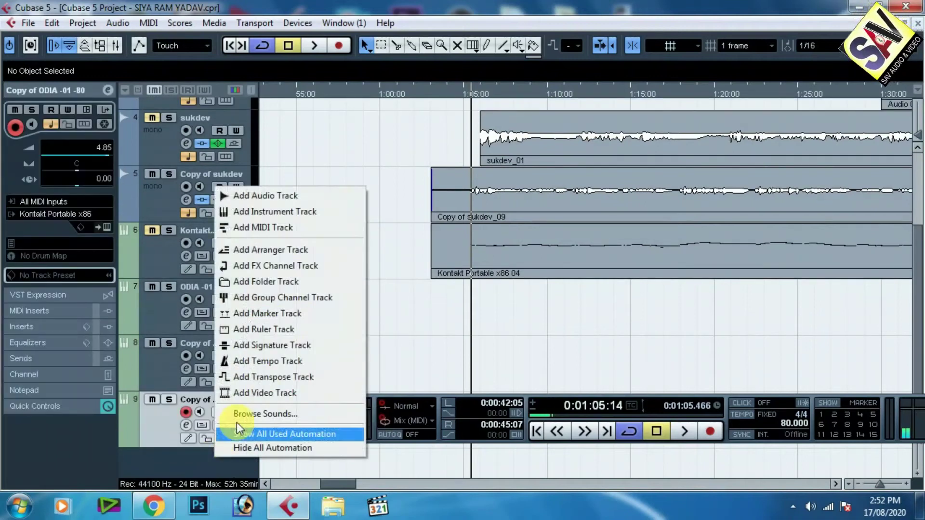
{"action": "left_click", "coordinate": [308, 264]}
{"action": "left_click", "coordinate": [417, 261]}
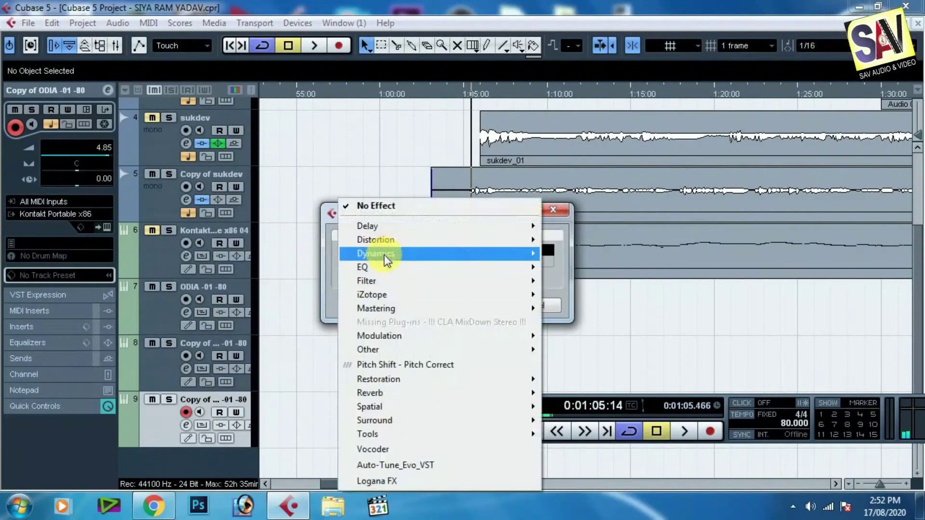
{"action": "mouse_move", "coordinate": [402, 227]}
{"action": "left_click", "coordinate": [568, 309]}
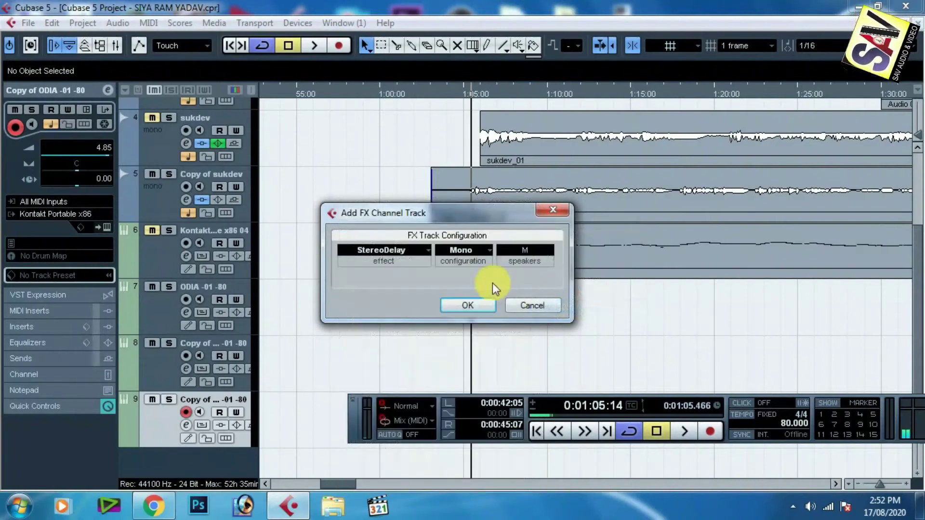
{"action": "left_click", "coordinate": [477, 251]}
{"action": "left_click", "coordinate": [487, 283]}
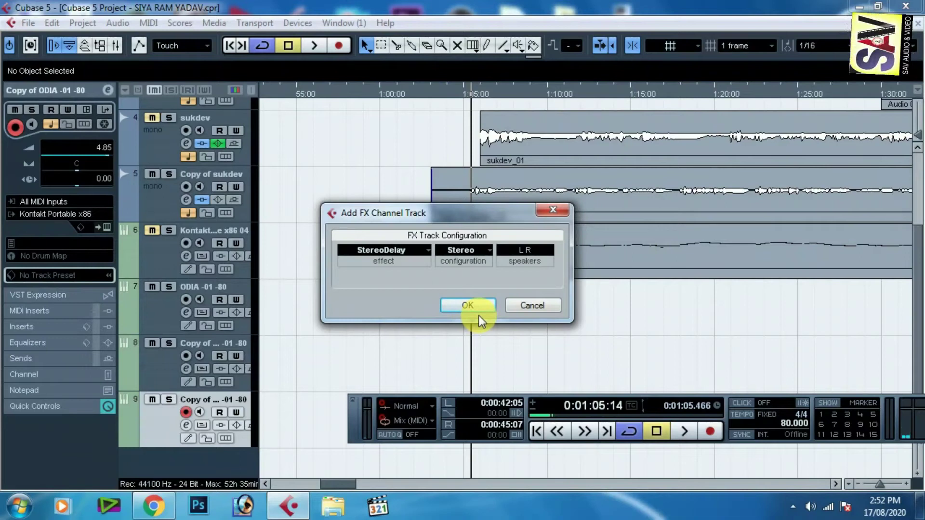
{"action": "left_click", "coordinate": [469, 307]}
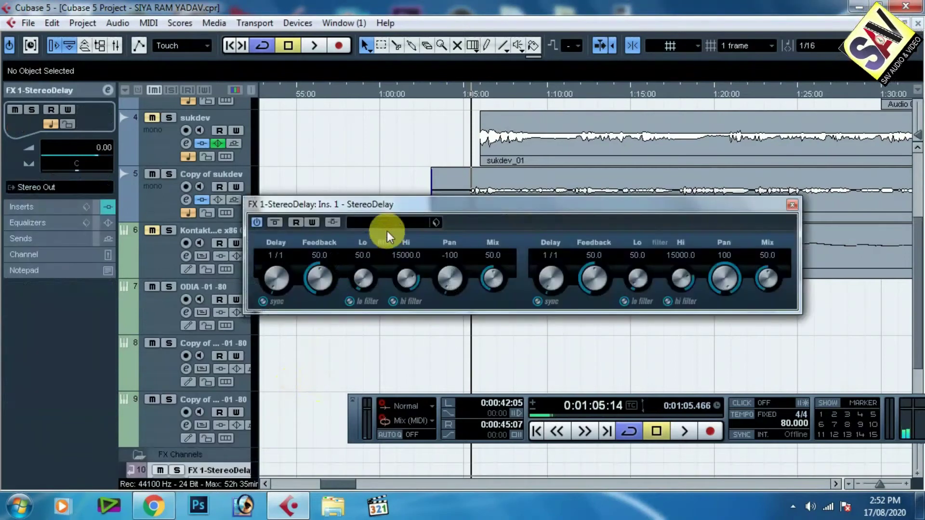
Load the Answer Delay preset in StereoDelay, set the second Delay to 219.1, and close the plug-in window
{"action": "left_click", "coordinate": [435, 222]}
{"action": "left_click", "coordinate": [421, 322]}
{"action": "double_click", "coordinate": [415, 335]}
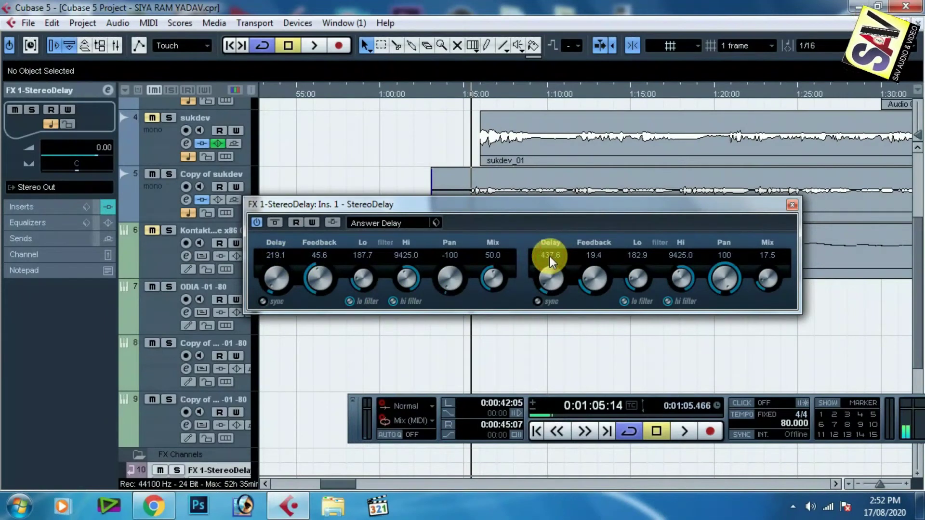
{"action": "type", "text": "219.1"}
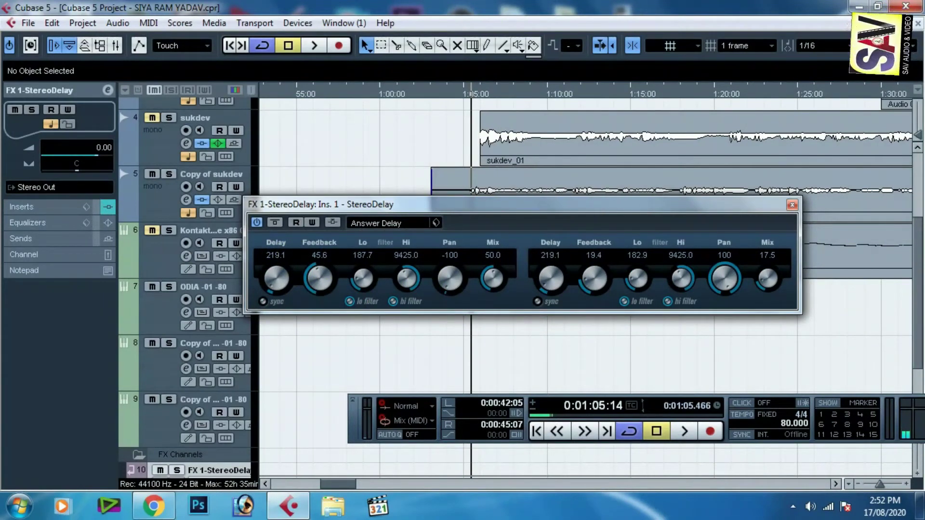
{"action": "left_click", "coordinate": [790, 205]}
Play the vocal from 1:05:14 without delay, opening the channel settings of track 5 before stopping playback
{"action": "scroll", "coordinate": [321, 251], "scroll_direction": "up", "scroll_amount": 2}
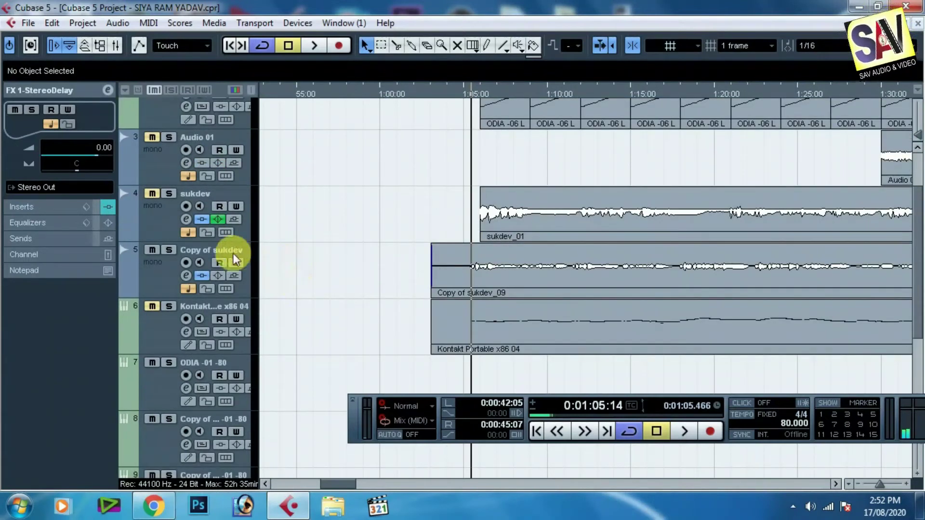
{"action": "key", "text": "g"}
{"action": "key", "text": "g"}
{"action": "key", "text": "g"}
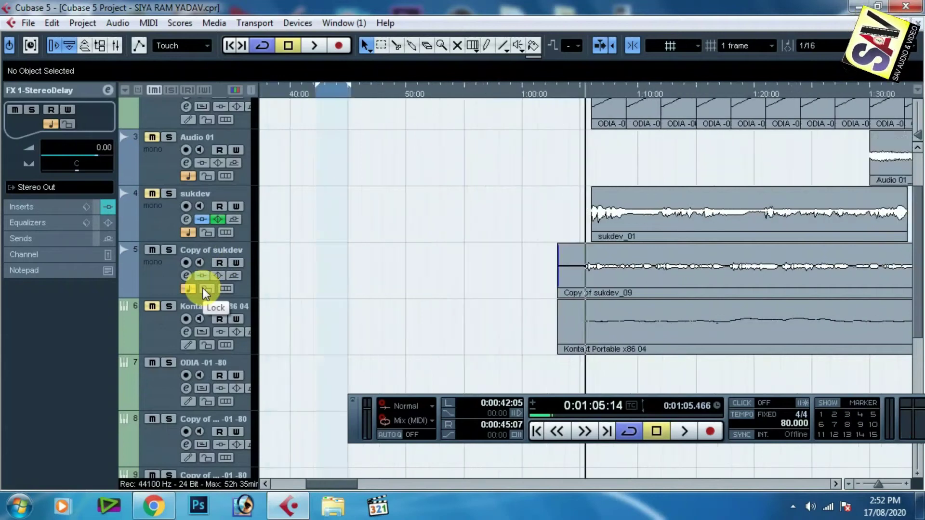
{"action": "key", "text": "space"}
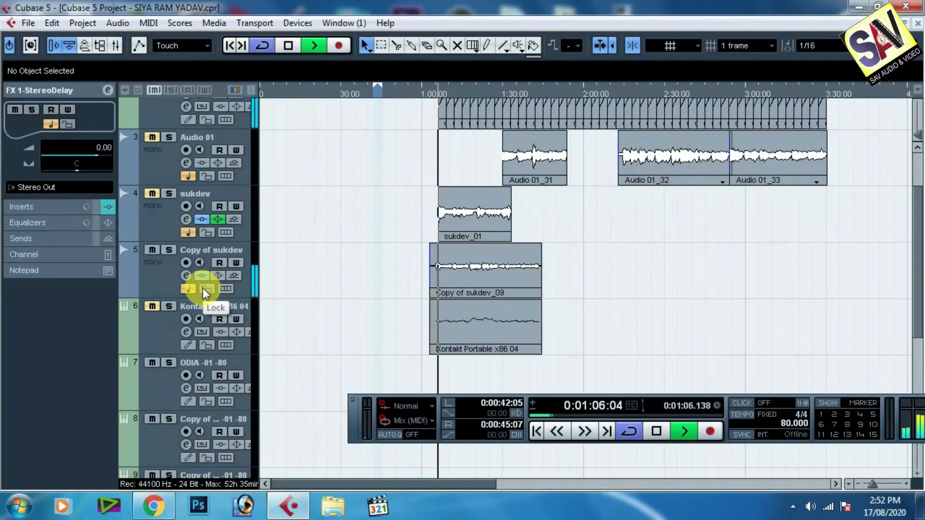
{"action": "left_click", "coordinate": [185, 278]}
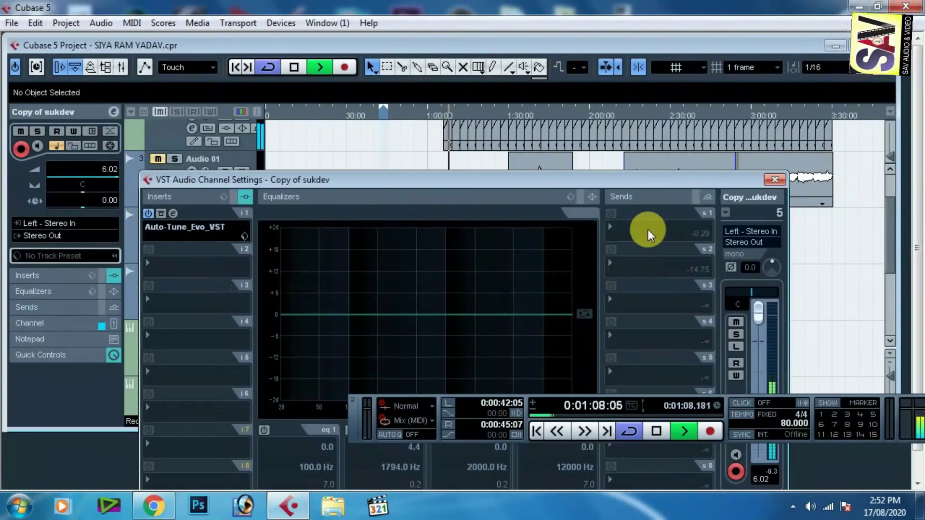
{"action": "key", "text": "space"}
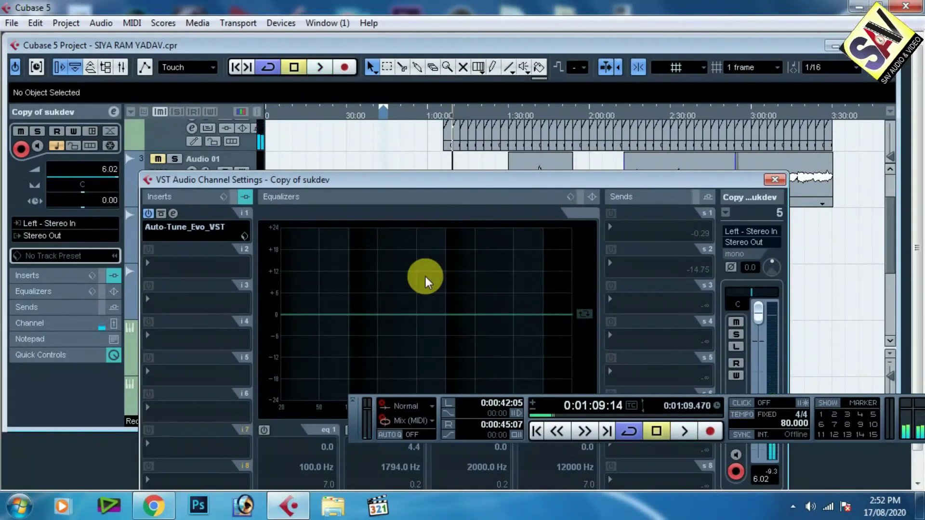
Route send 1 of vocal track 5 to FX 1-StereoDelay, activate it during playback, and set its level to -7.82
{"action": "left_click", "coordinate": [631, 226]}
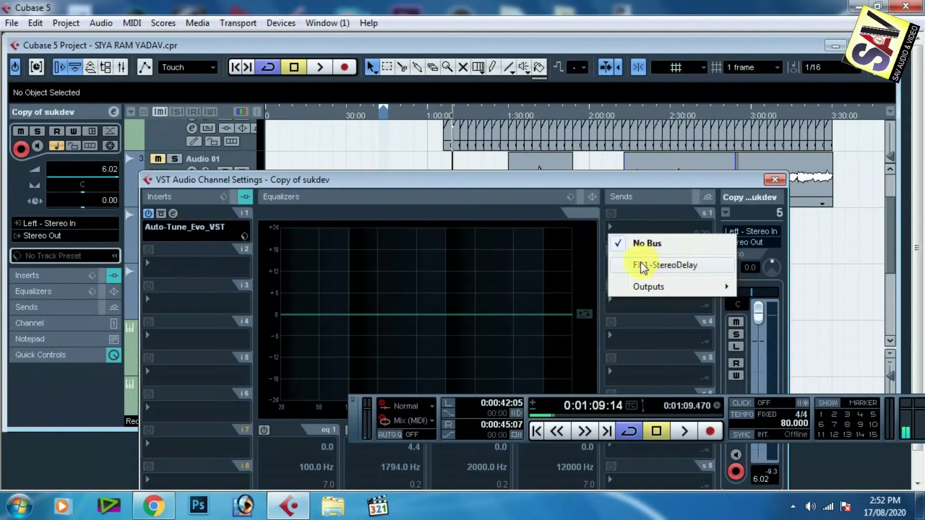
{"action": "left_click", "coordinate": [674, 265]}
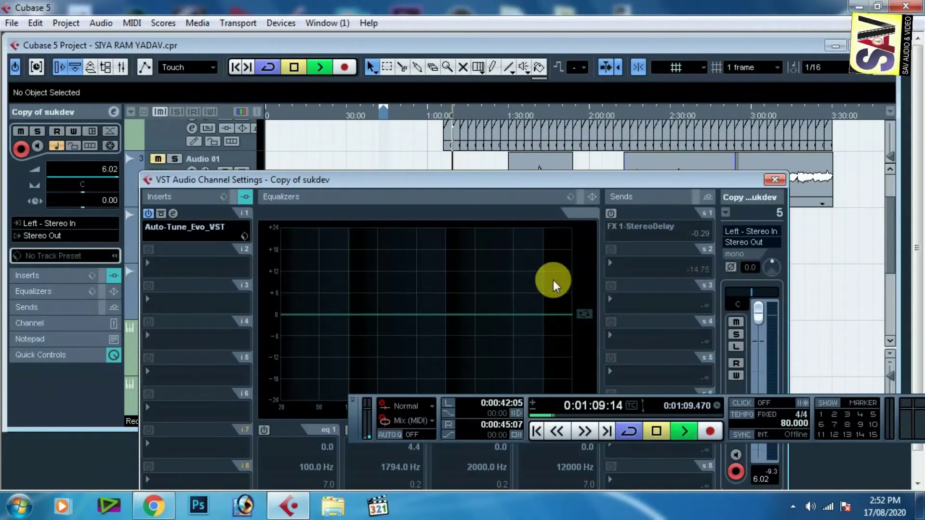
{"action": "key", "text": "space"}
{"action": "left_click", "coordinate": [611, 213]}
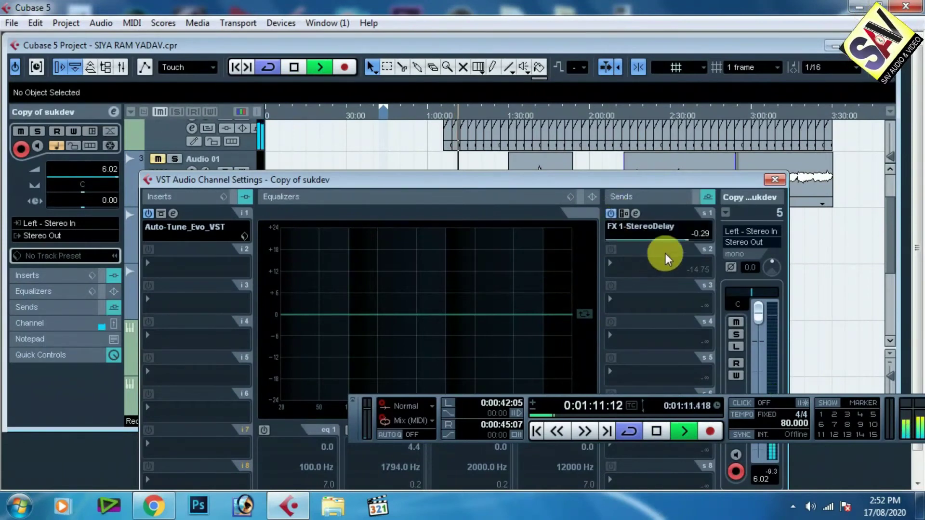
{"action": "left_click_drag", "start_coordinate": [685, 240], "coordinate": [659, 245]}
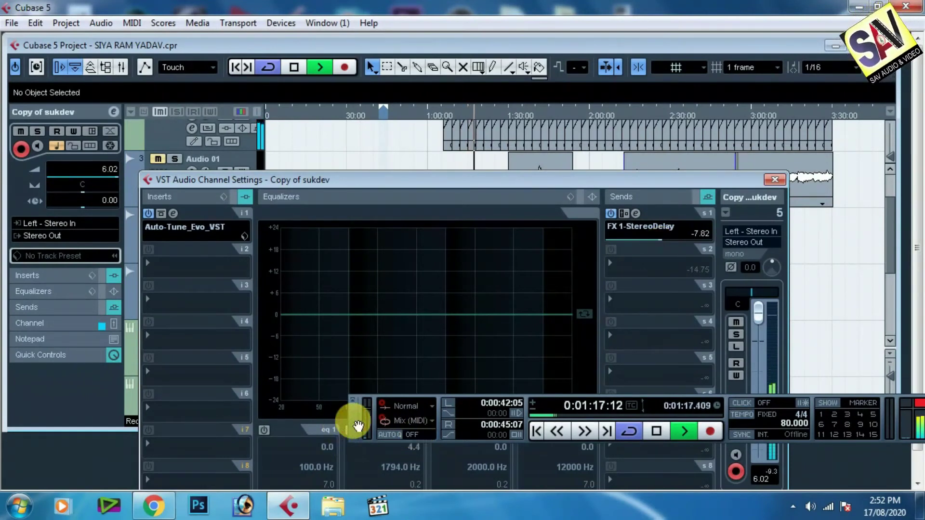
Switch the FX 1-StereoDelay send off and on during playback to compare the vocal, leave it active, and stop
{"action": "left_click_drag", "start_coordinate": [351, 424], "coordinate": [209, 447]}
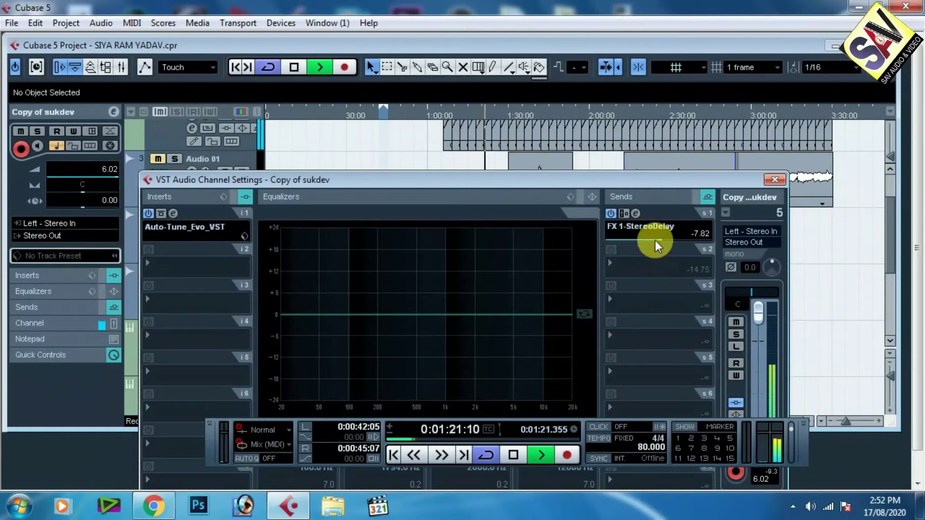
{"action": "left_click", "coordinate": [610, 213]}
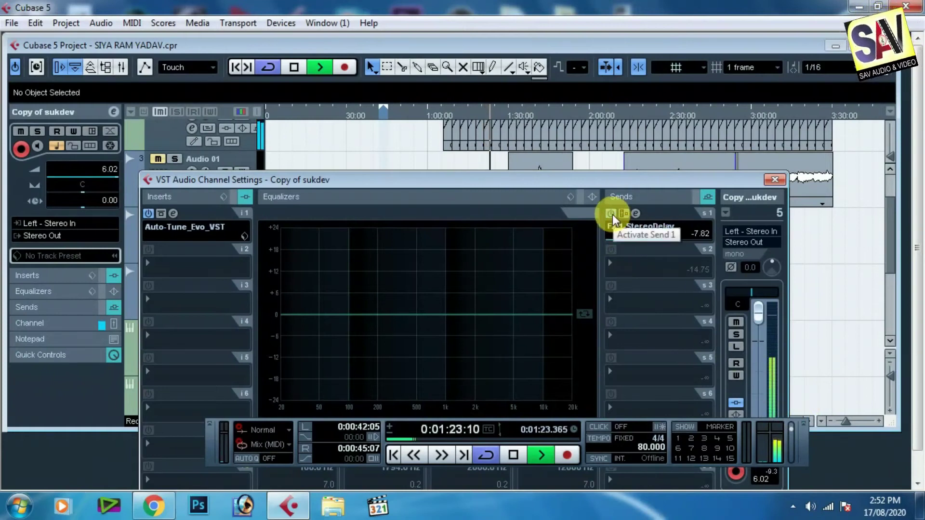
{"action": "key", "text": "space"}
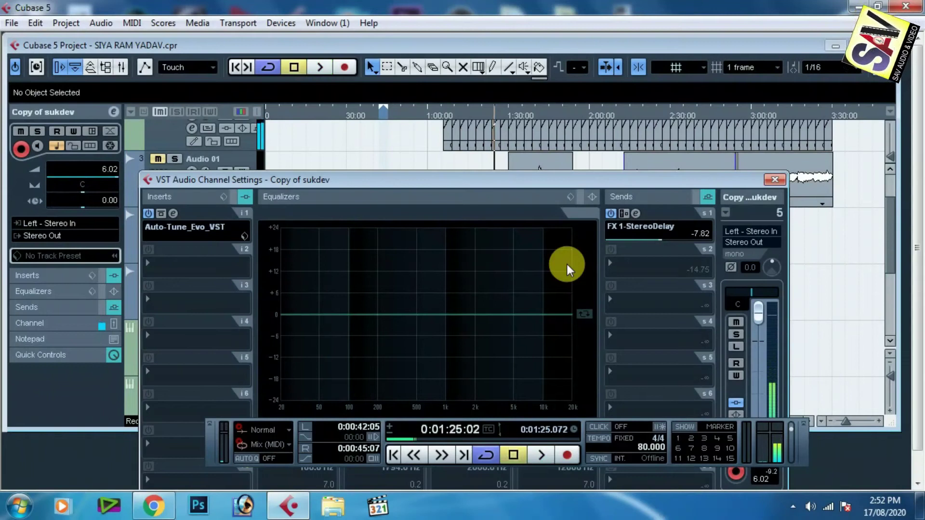
Open Auto-Tune on vocal track 5 and set its Retune Speed to 0 while the vocal plays
{"action": "left_click", "coordinate": [168, 213]}
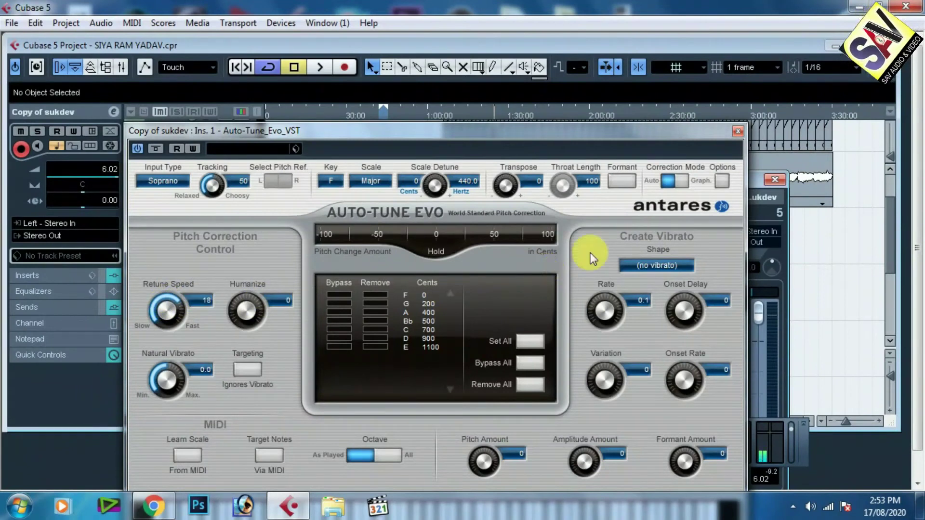
{"action": "key", "text": "space"}
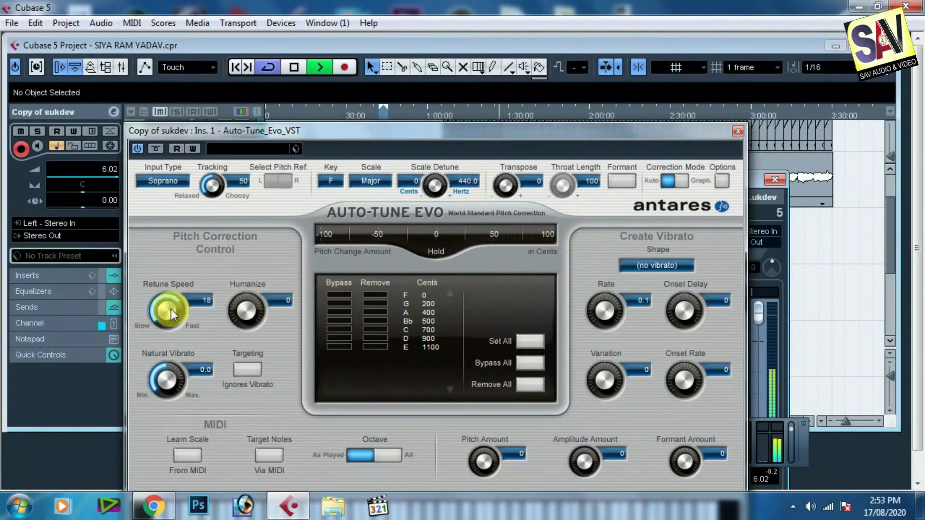
{"action": "left_click_drag", "start_coordinate": [167, 307], "coordinate": [170, 242]}
{"action": "key", "text": "space"}
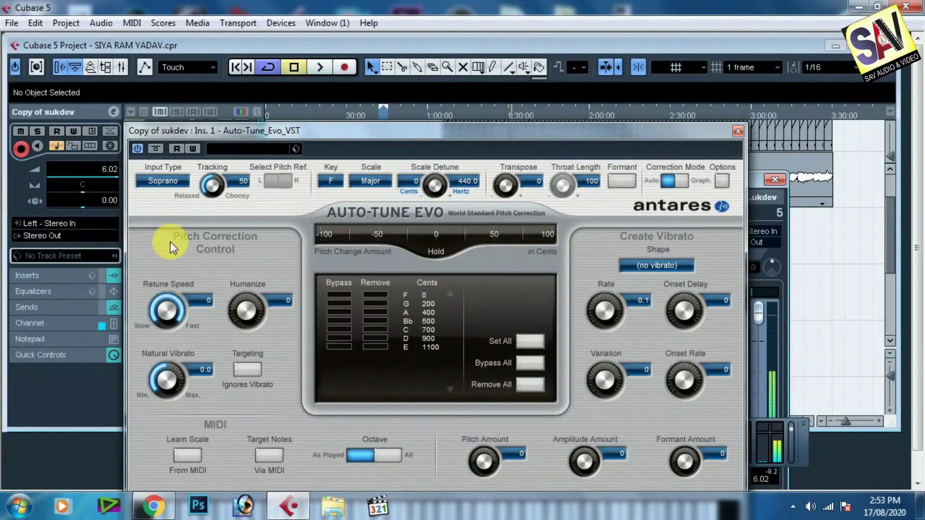
Switch Auto-Tune's scale to Chromatic in the key of F and play the vocal
{"action": "left_click", "coordinate": [377, 190]}
{"action": "left_click", "coordinate": [455, 68]}
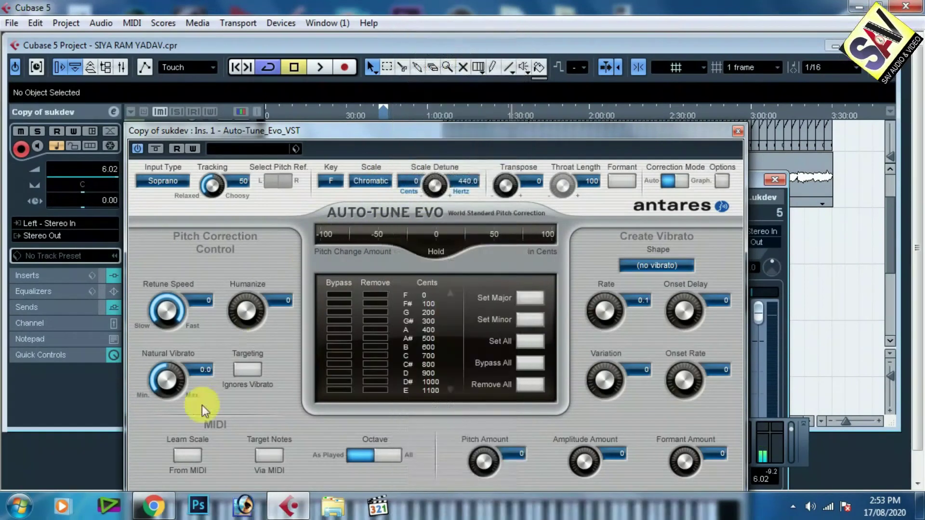
{"action": "key", "text": "space"}
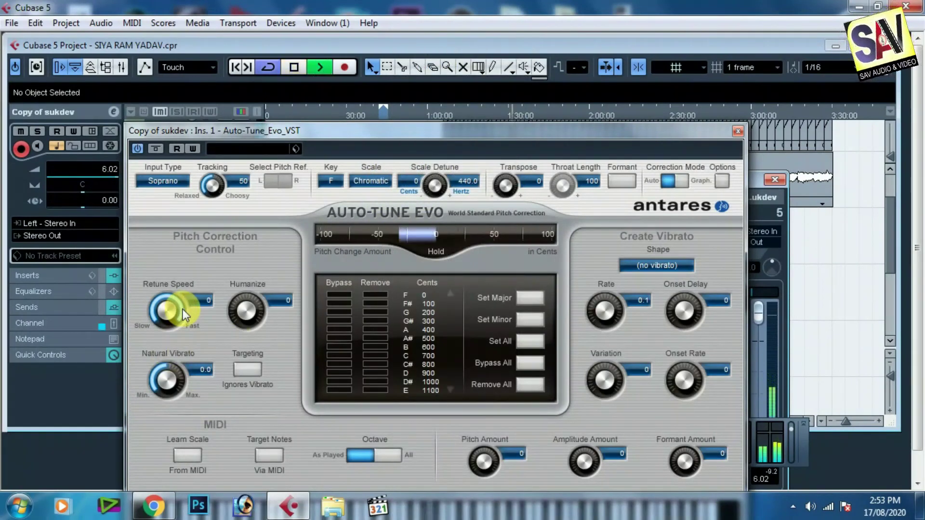
Set Auto-Tune's scale to Minor during playback, replay the vocal from near its clip's start, and stop
{"action": "left_click", "coordinate": [370, 180]}
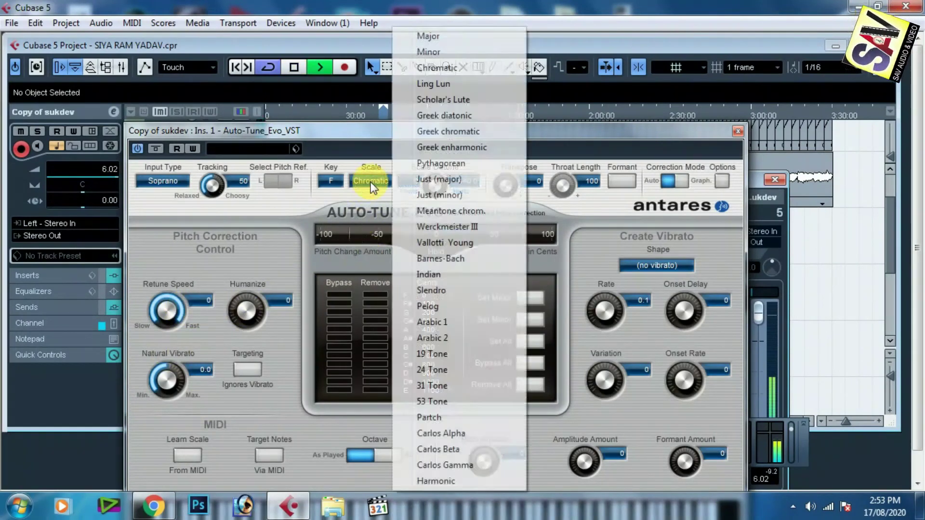
{"action": "left_click", "coordinate": [429, 51]}
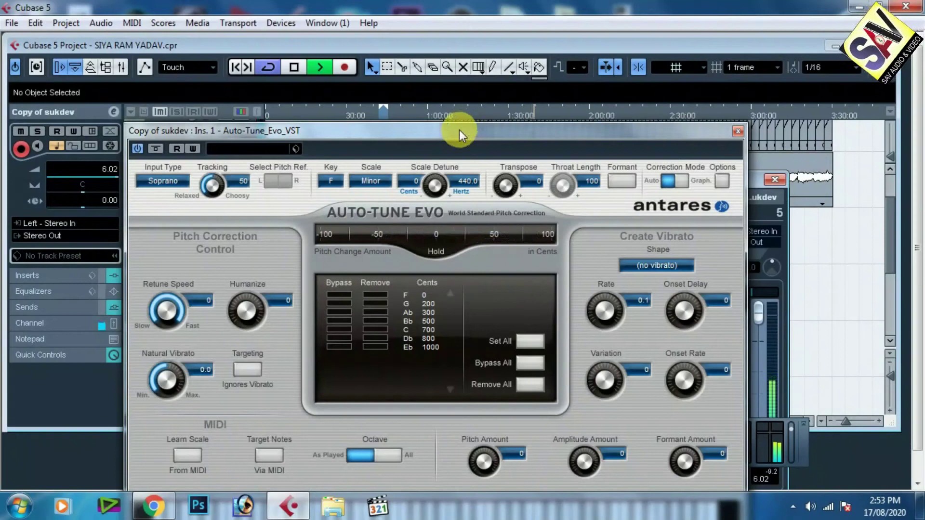
{"action": "left_click_drag", "start_coordinate": [459, 130], "coordinate": [509, 330]}
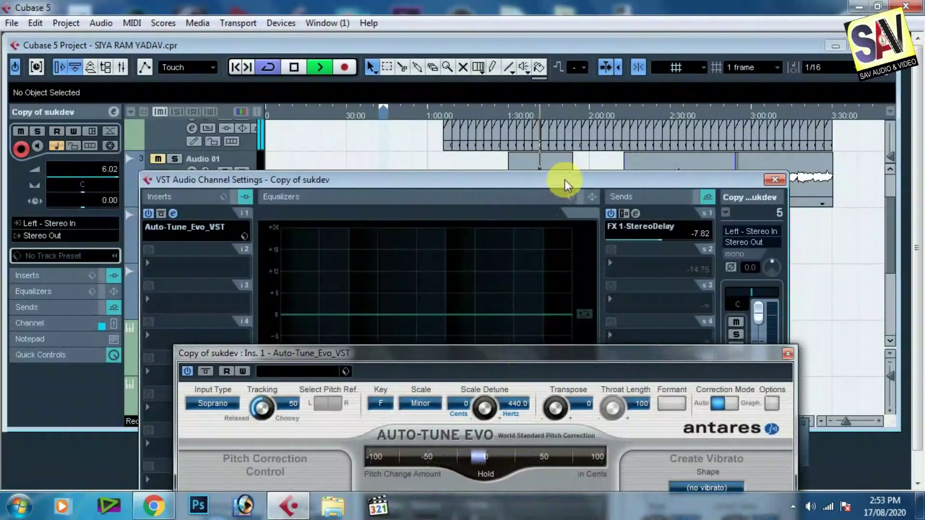
{"action": "left_click_drag", "start_coordinate": [562, 179], "coordinate": [533, 297]}
{"action": "left_click", "coordinate": [443, 111]}
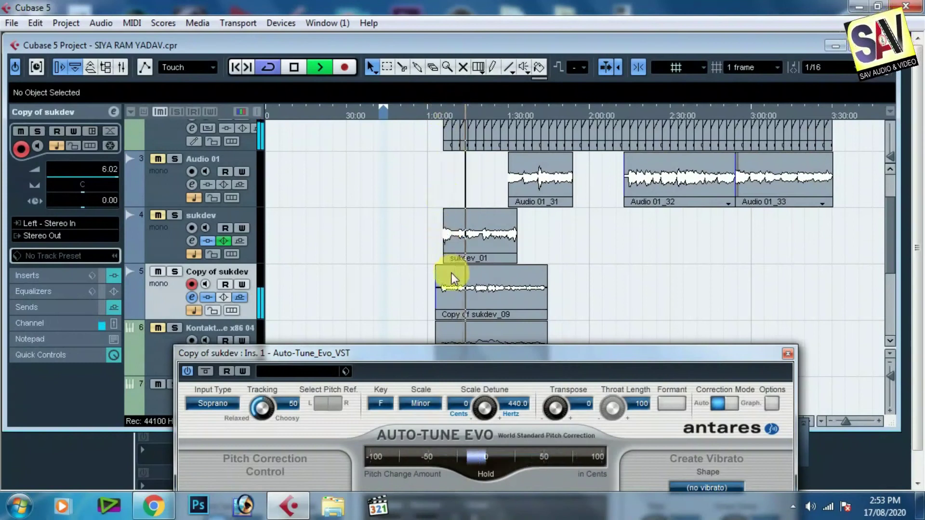
{"action": "key", "text": "space"}
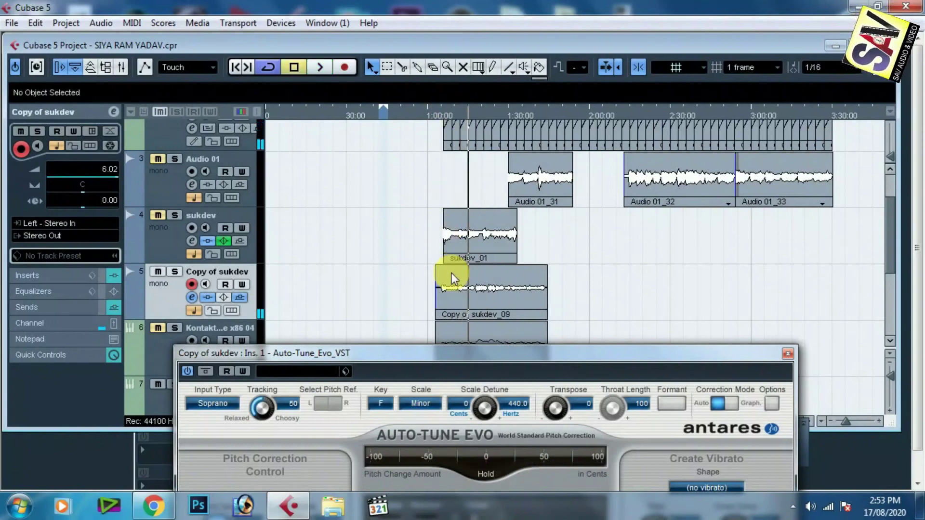
Bring the Auto-Tune window back into full view and examine its available scales, keeping Minor
{"action": "left_click_drag", "start_coordinate": [461, 354], "coordinate": [425, 145]}
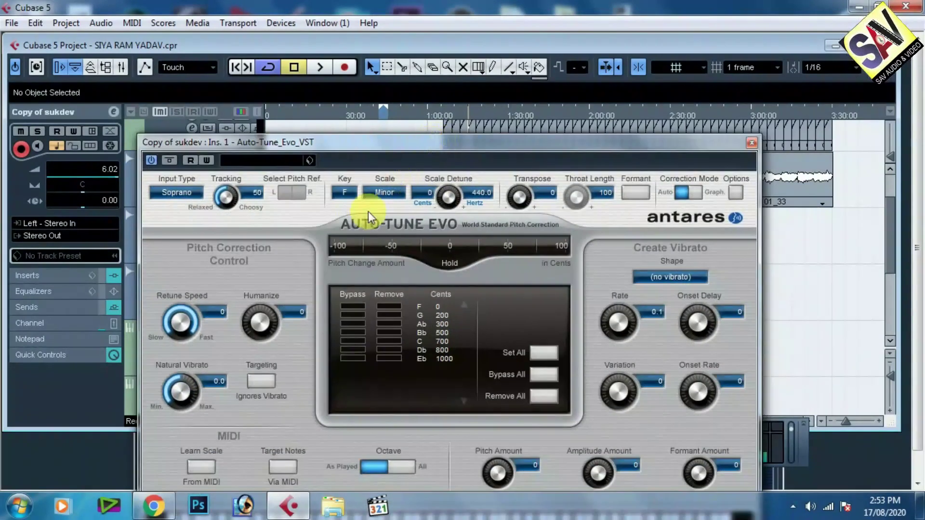
{"action": "left_click", "coordinate": [404, 193]}
{"action": "left_click", "coordinate": [405, 45]}
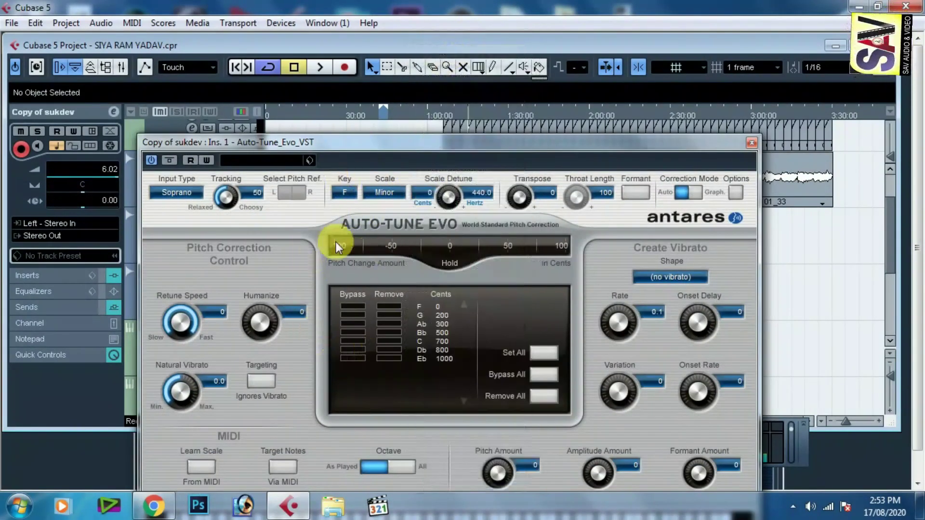
{"action": "left_click", "coordinate": [401, 191]}
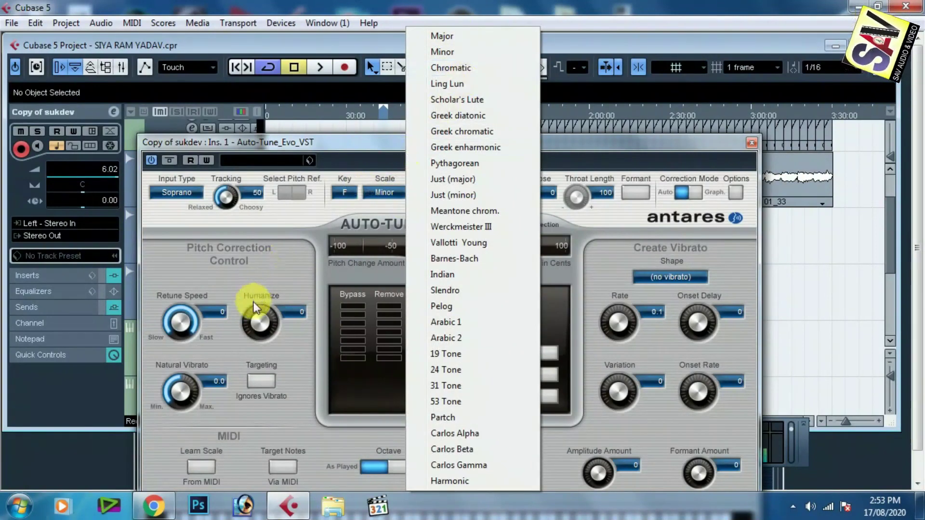
Set Auto-Tune's Retune Speed to 18, play the vocal to hear it, and stop
{"action": "left_click", "coordinate": [179, 321]}
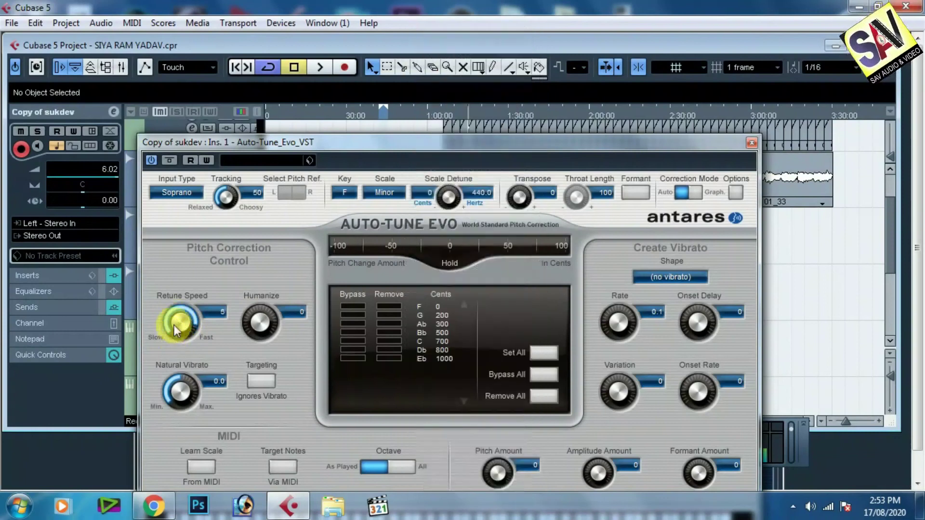
{"action": "left_click_drag", "start_coordinate": [173, 324], "coordinate": [173, 342]}
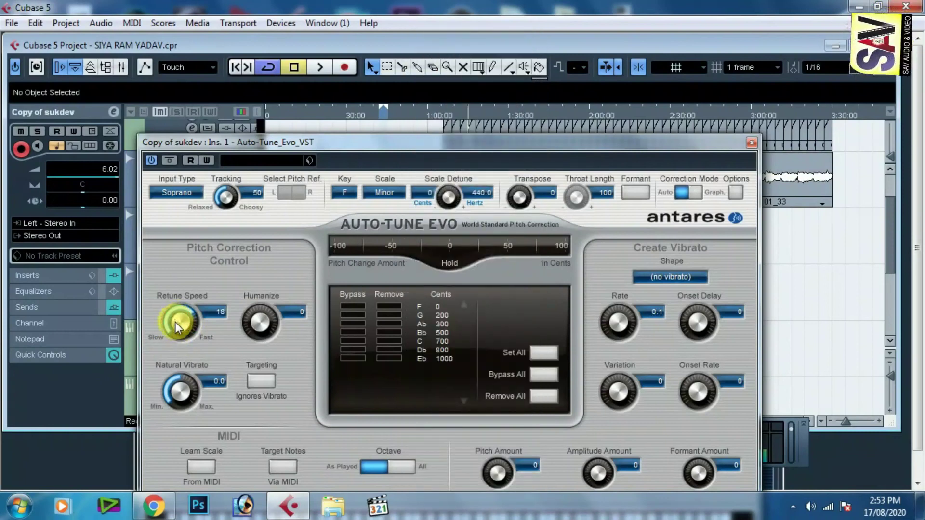
{"action": "key", "text": "space"}
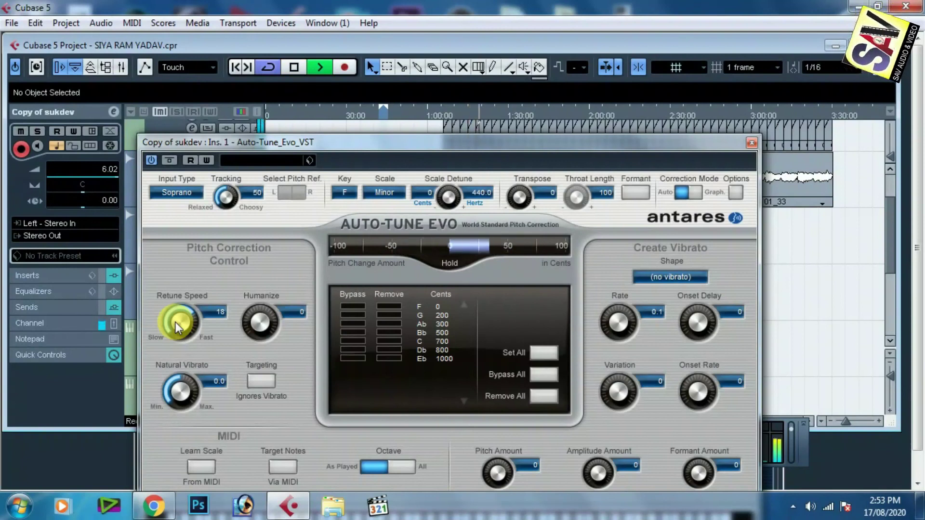
{"action": "key", "text": "space"}
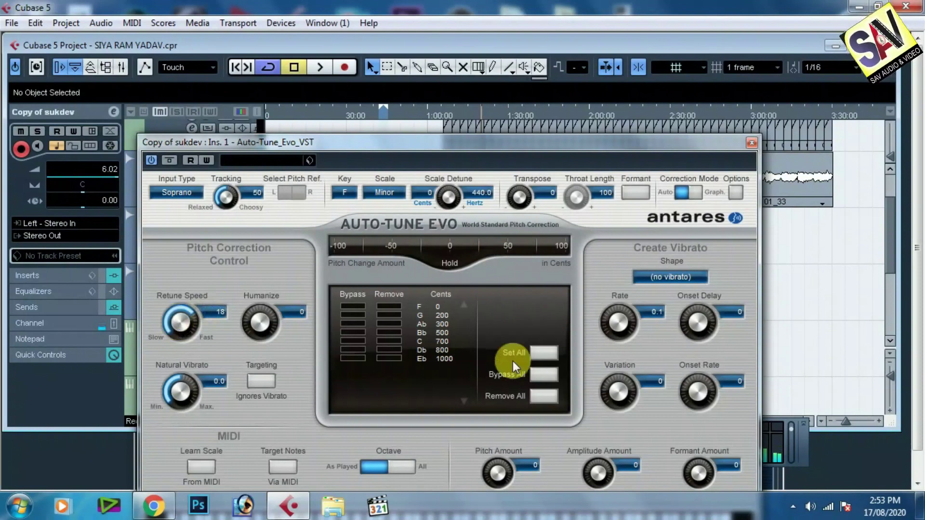
Close the Auto-Tune window and maximize the project window to view the tracks
{"action": "left_click", "coordinate": [750, 142]}
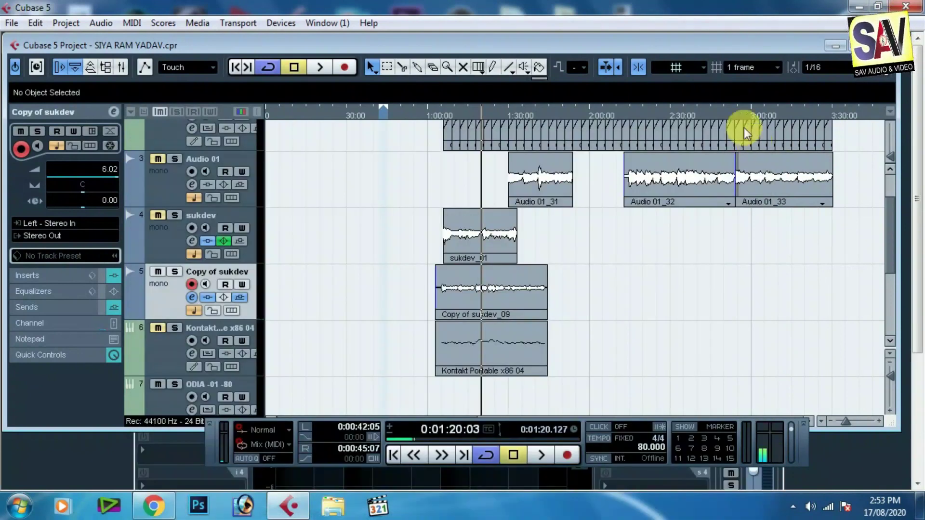
{"action": "double_click", "coordinate": [551, 47]}
{"action": "scroll", "coordinate": [454, 343], "scroll_direction": "down", "scroll_amount": 3}
{"action": "scroll", "coordinate": [455, 343], "scroll_direction": "up", "scroll_amount": 5}
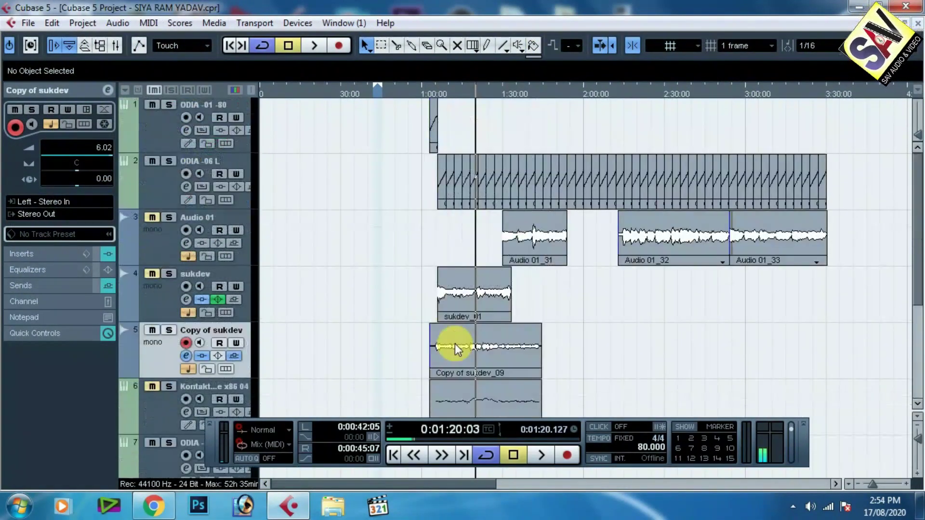